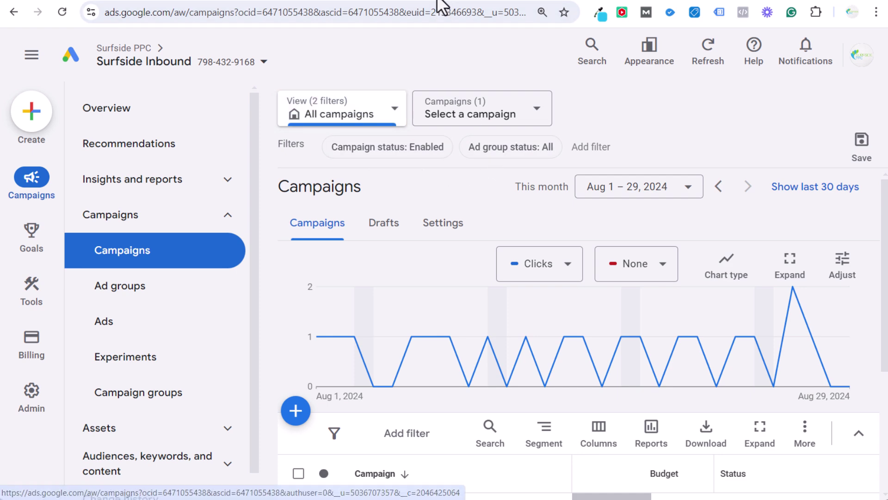
# Move from the Google Ads campaigns view to the aquablisscare.com Tag Manager tags list.
pyautogui.hotkey('ctrl', 'Tab')
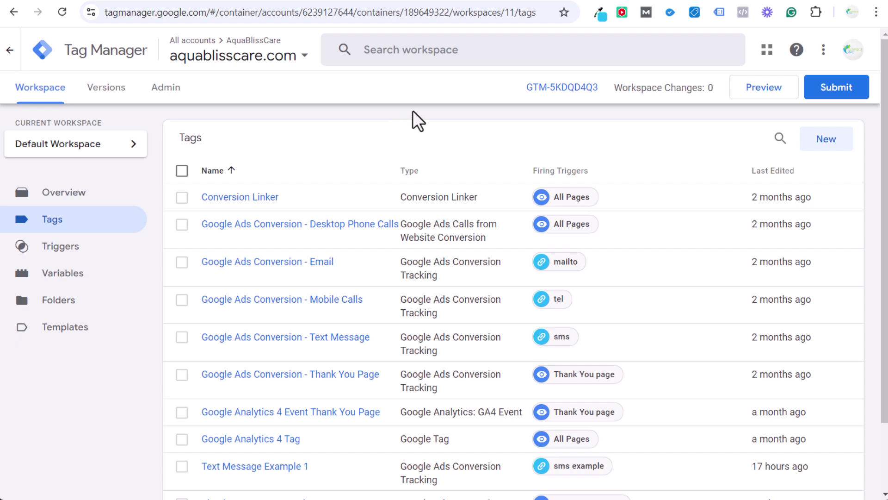
# Show the Google Tag Manager code in WPCode's Global Header and Footer boxes.
pyautogui.hotkey('ctrl', 'Tab')
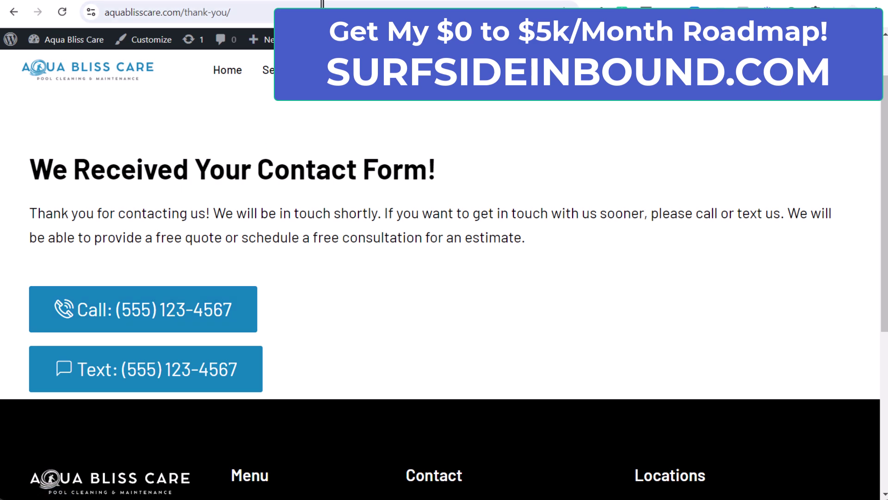
pyautogui.hotkey('ctrl', 'Tab')
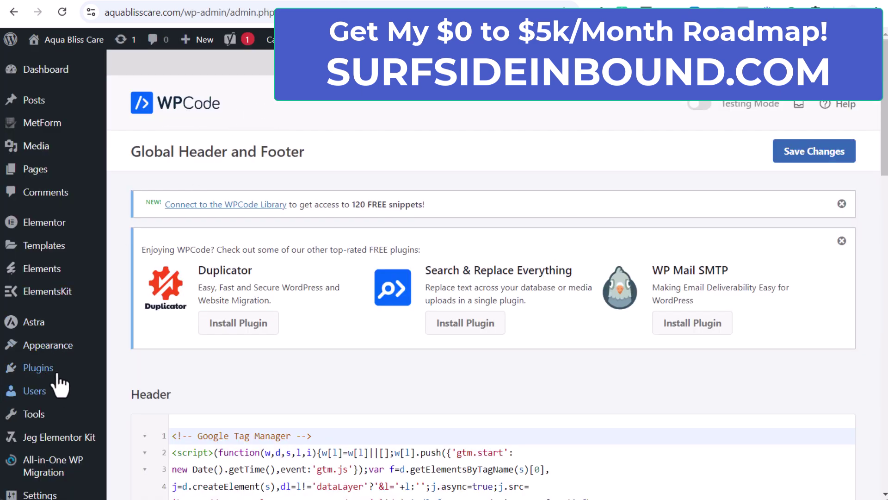
pyautogui.moveTo(57, 370)
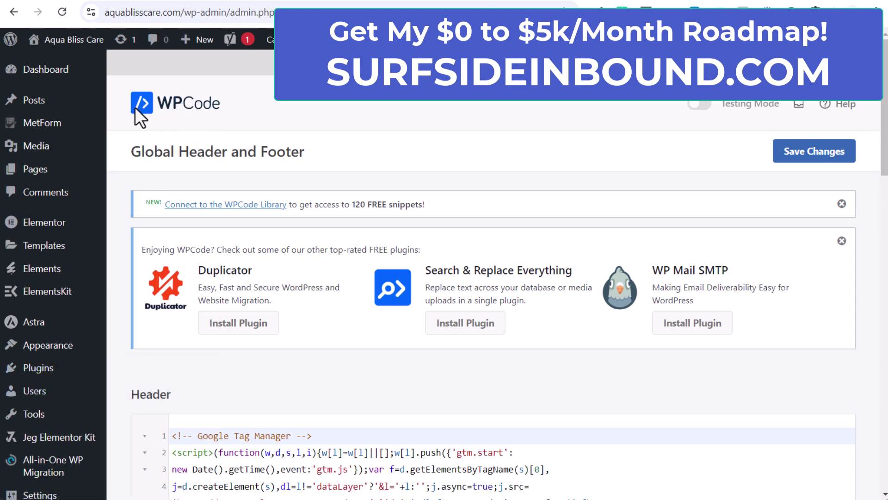
pyautogui.scroll(-3, 121, 216)
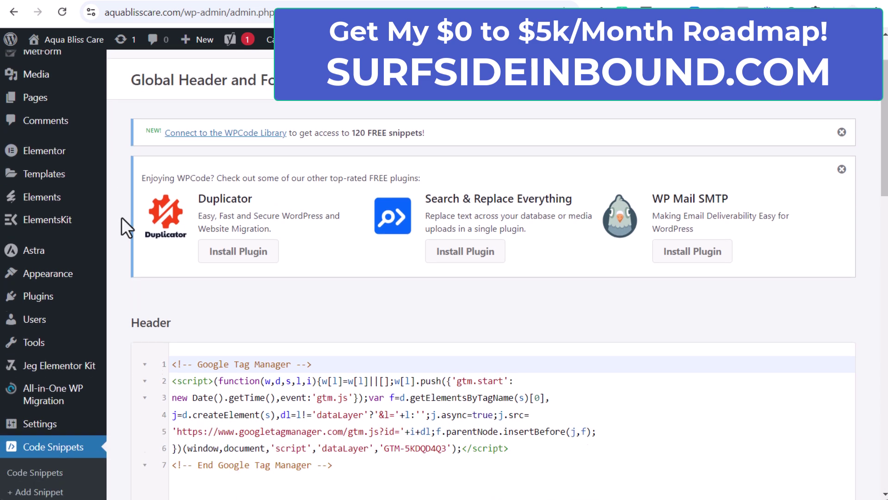
pyautogui.scroll(-3, 116, 298)
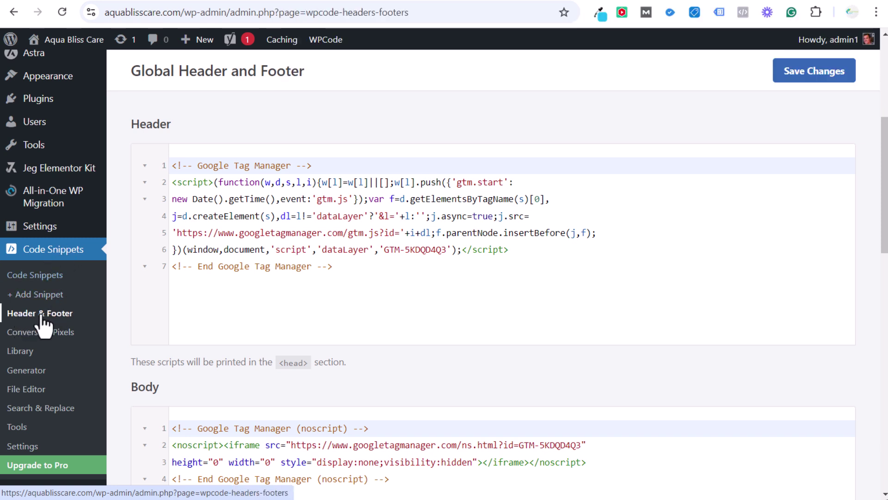
# Open Tag Manager's Install Google Tag Manager instructions and copy the head snippet.
pyautogui.click(437, 0)
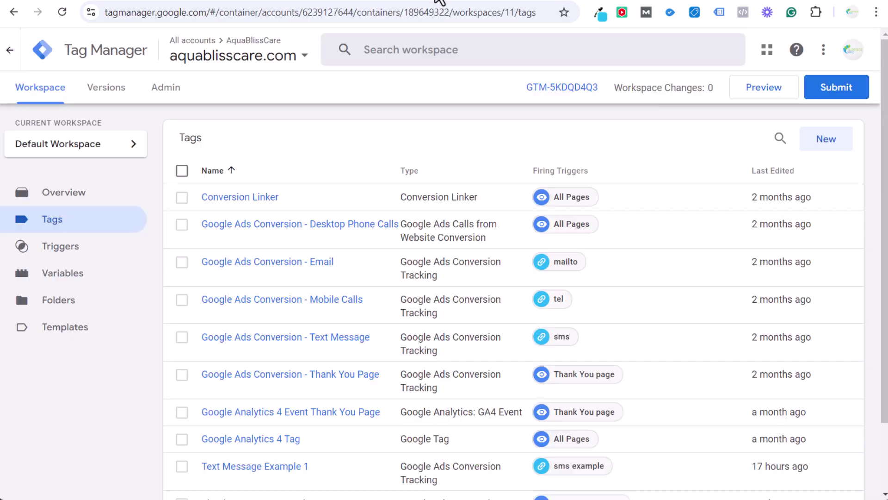
pyautogui.click(167, 88)
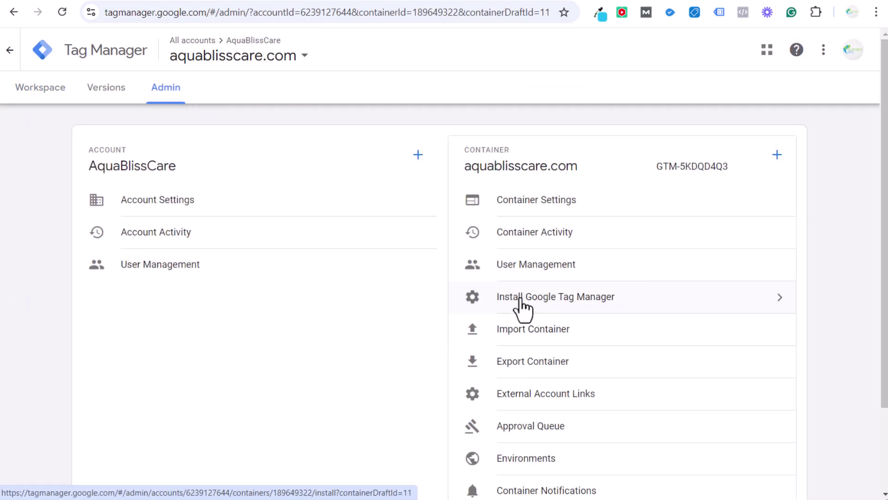
pyautogui.click(545, 299)
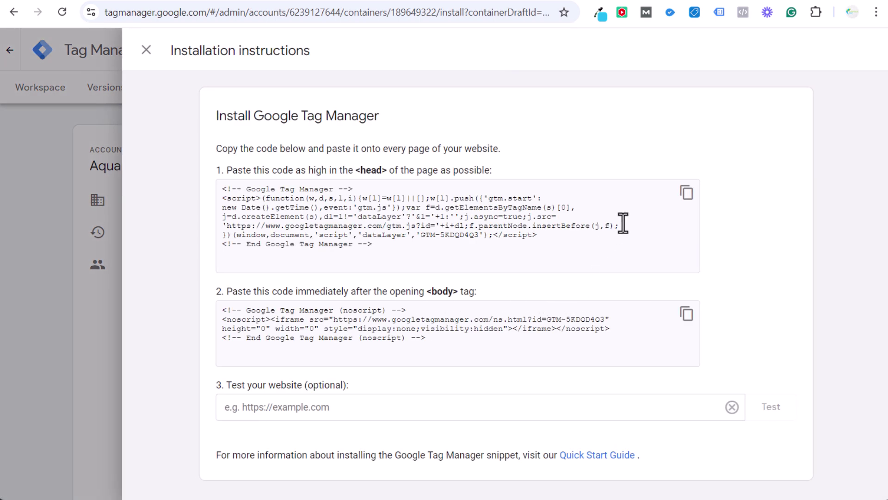
pyautogui.click(688, 196)
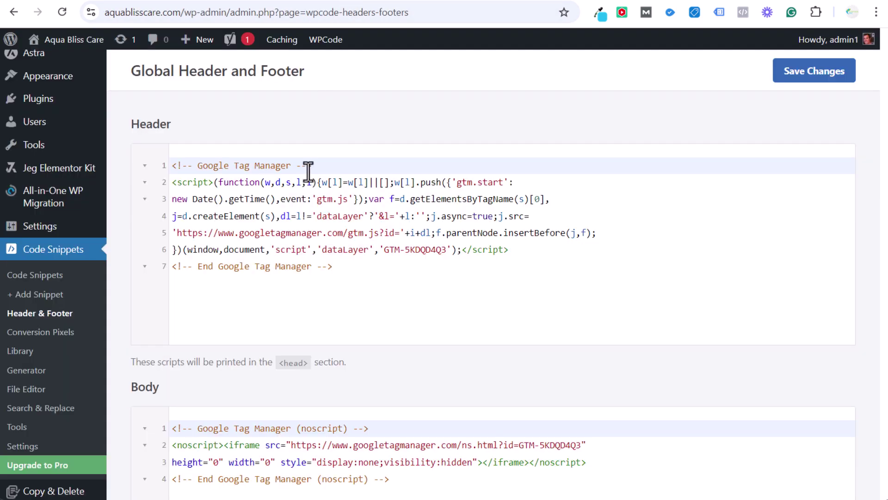
# Copy the GTM-5KDQD4Q3 body snippet and go back to WPCode's Header & Footer page.
pyautogui.scroll(1, 204, 191)
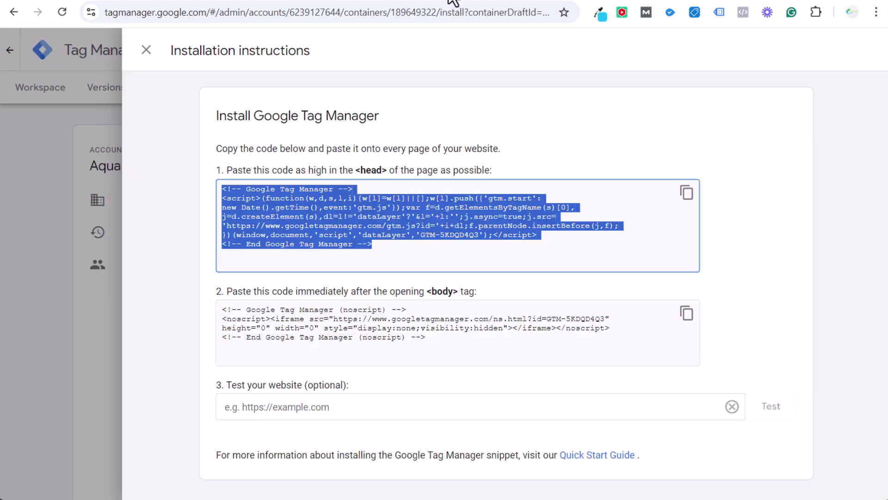
pyautogui.click(449, 3)
pyautogui.click(691, 319)
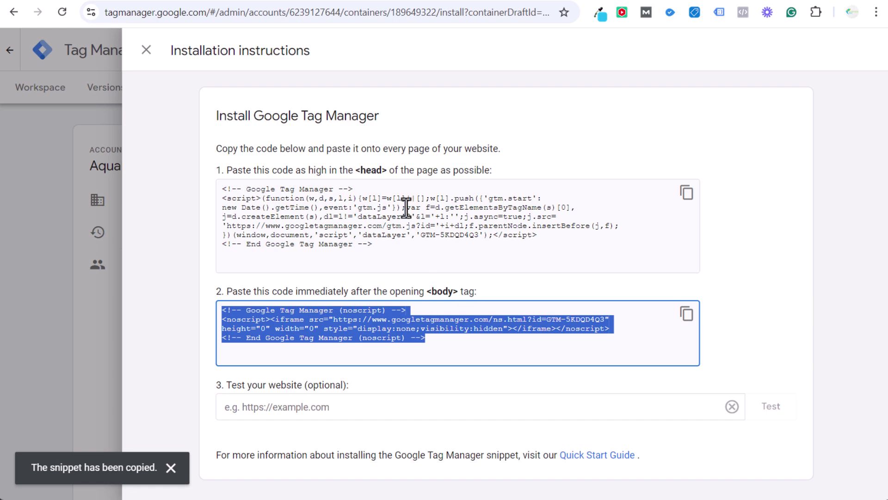
pyautogui.click(343, 2)
# Check that WPCode's Body code iframe lines match the GTM body snippet, then return to Tag Manager.
pyautogui.scroll(-4, 168, 258)
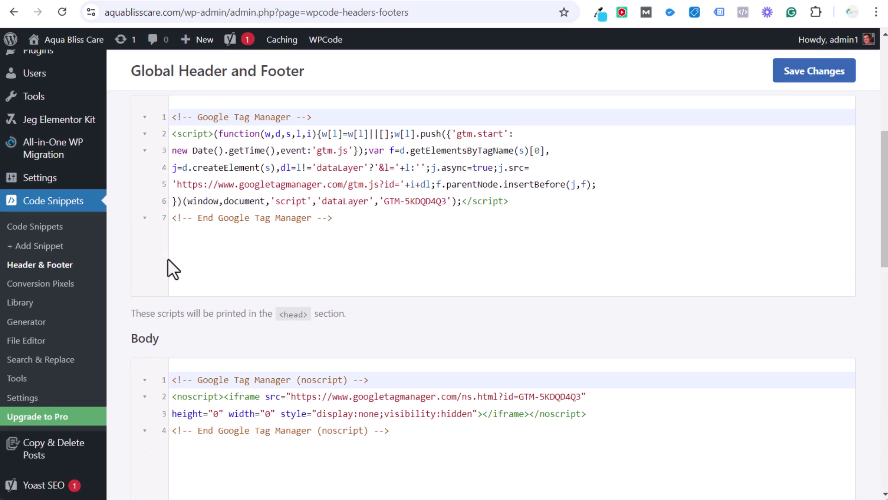
pyautogui.moveTo(139, 228); pyautogui.dragTo(339, 232)
pyautogui.click(410, 237)
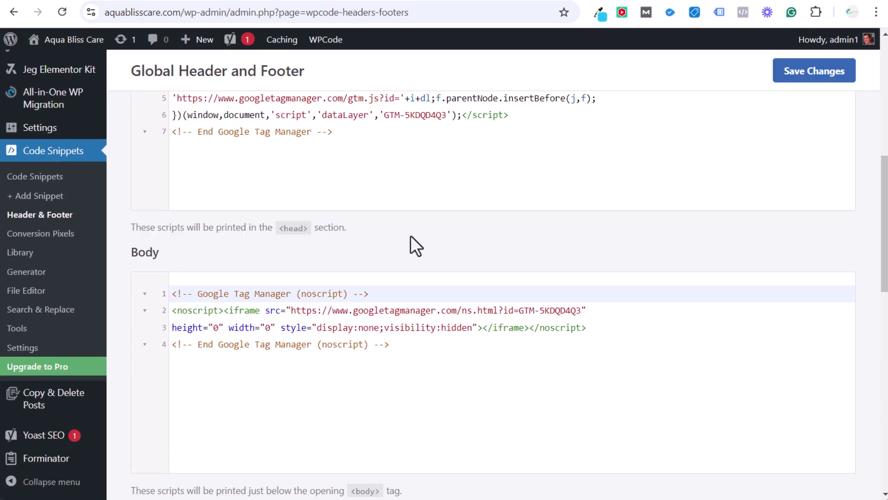
pyautogui.scroll(-1, 444, 233)
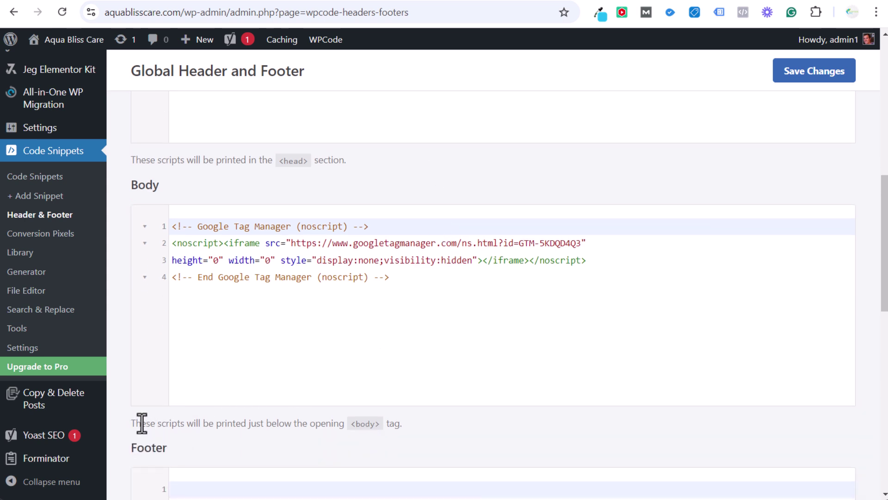
pyautogui.moveTo(141, 422); pyautogui.dragTo(396, 427)
pyautogui.click(283, 248)
pyautogui.moveTo(331, 243); pyautogui.dragTo(402, 271)
pyautogui.click(401, 185)
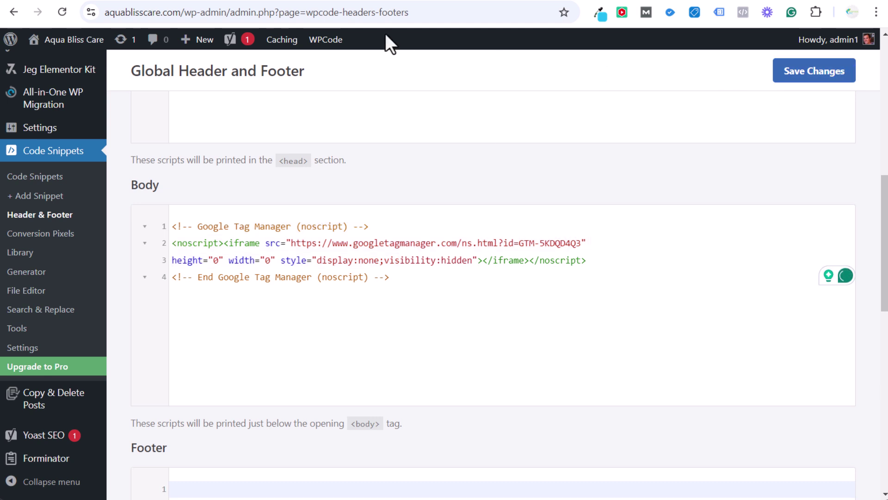
pyautogui.click(414, 5)
# Close Tag Manager's installation instructions, view the Workspace overview, then bring up the thank-you page.
pyautogui.click(146, 50)
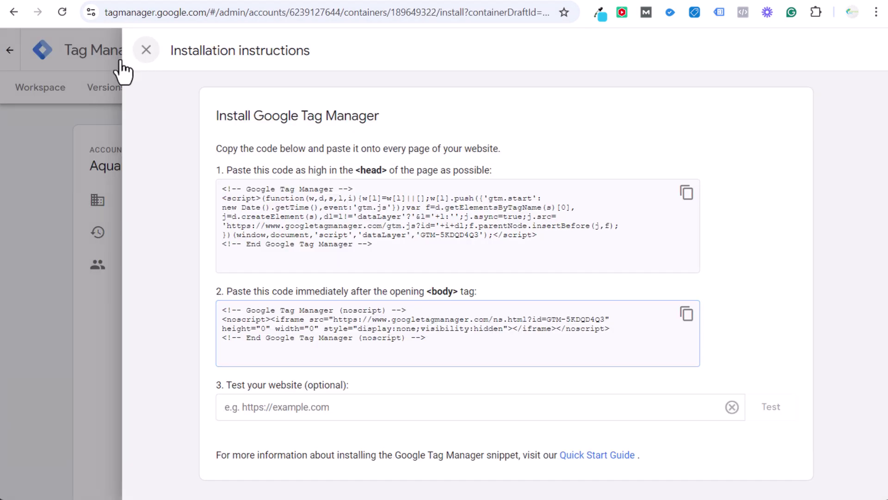
pyautogui.click(39, 88)
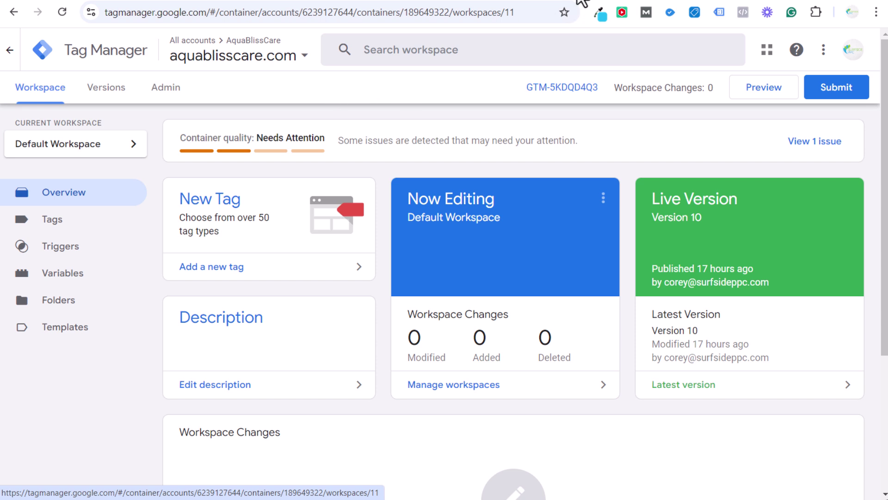
pyautogui.click(558, 2)
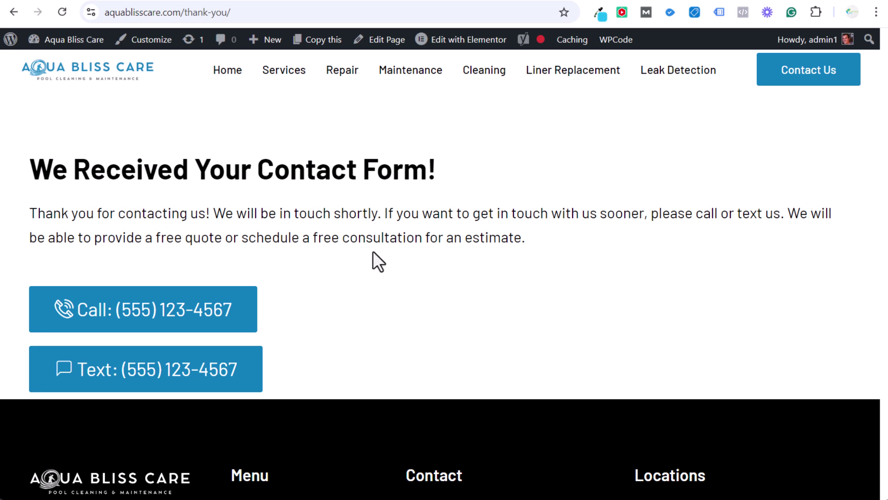
pyautogui.click(657, 1)
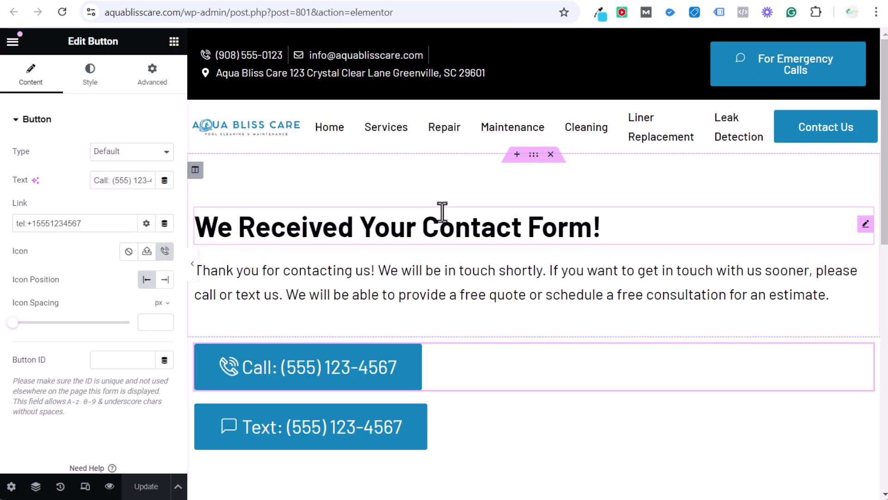
pyautogui.scroll(-3, 578, 236)
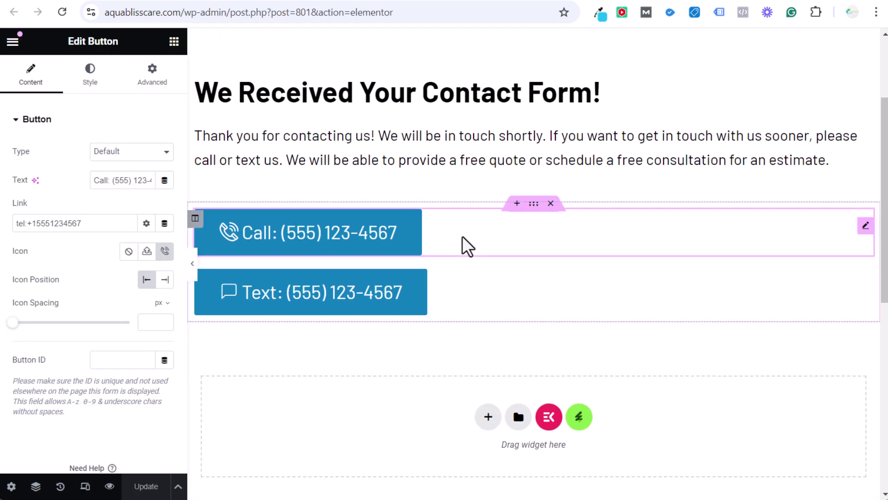
pyautogui.moveTo(105, 223); pyautogui.dragTo(1, 227)
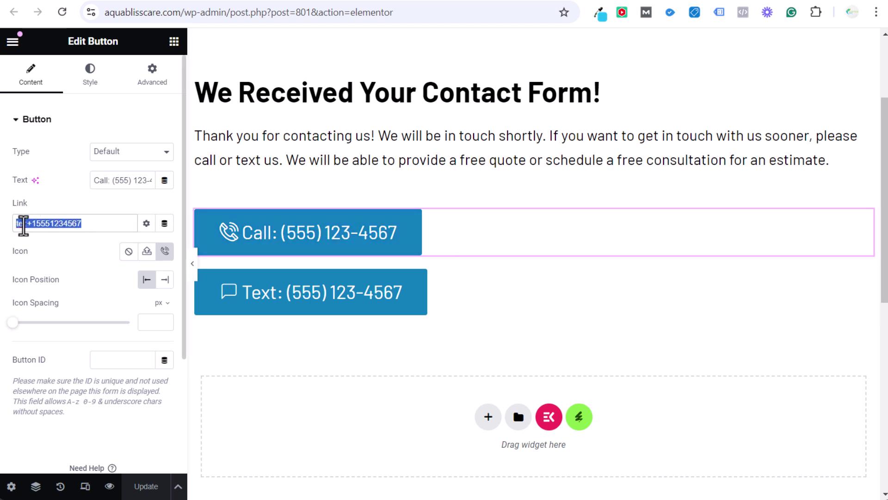
pyautogui.click(26, 224)
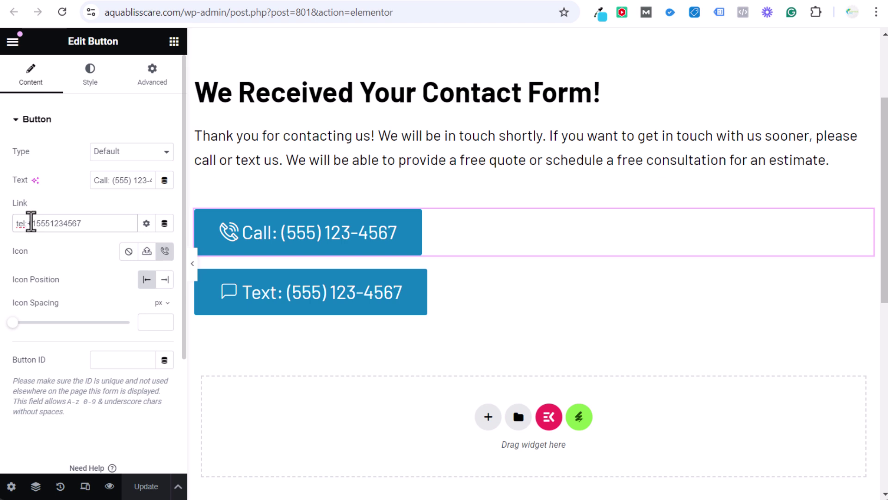
pyautogui.moveTo(31, 223)
pyautogui.mouseDown()
pyautogui.moveTo(79, 222)
pyautogui.moveTo(36, 224)
pyautogui.mouseUp()
pyautogui.click(53, 224)
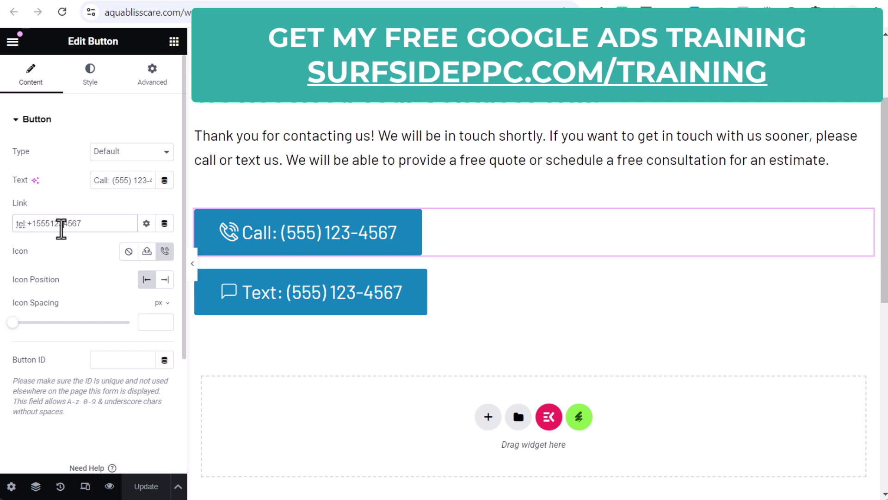
pyautogui.moveTo(97, 224); pyautogui.dragTo(32, 224)
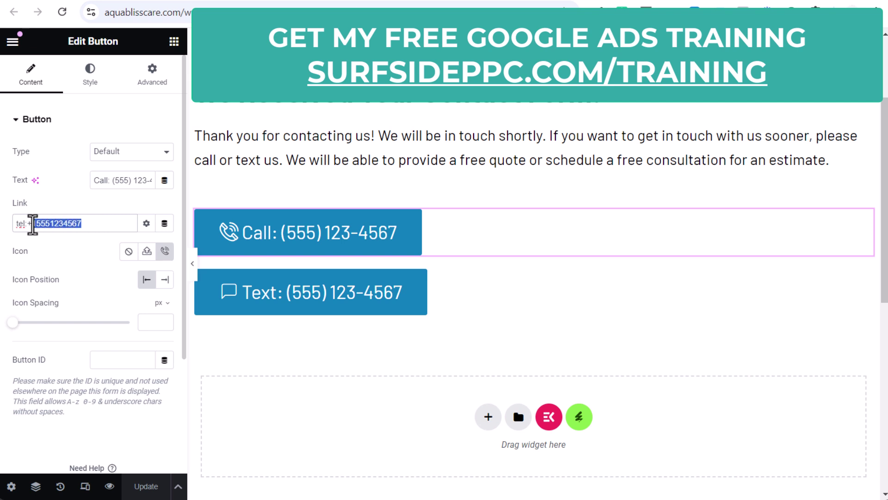
pyautogui.click(35, 223)
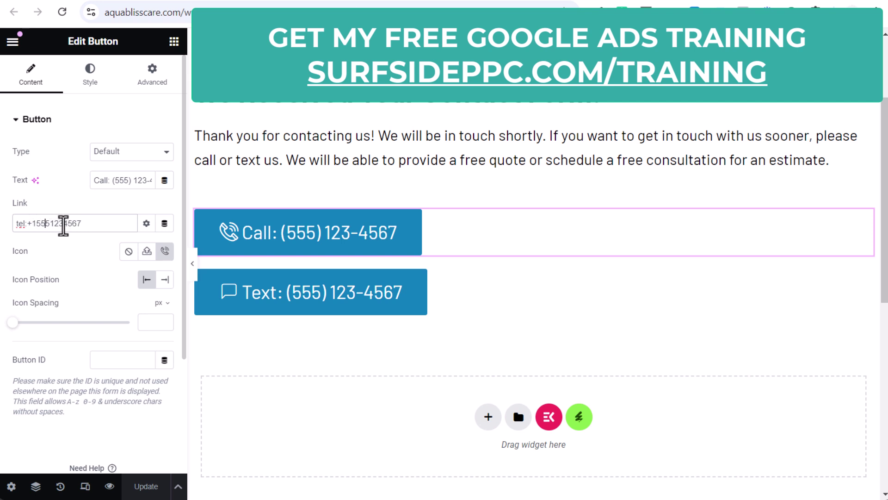
pyautogui.click(63, 225)
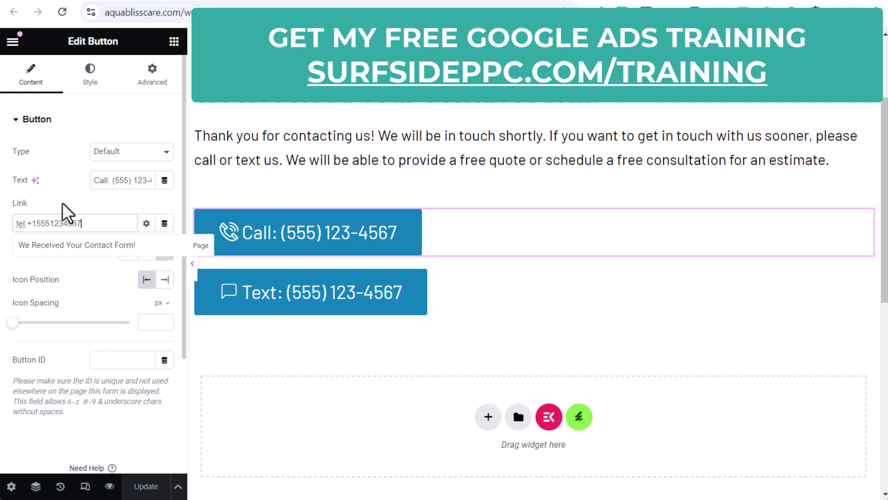
pyautogui.click(62, 203)
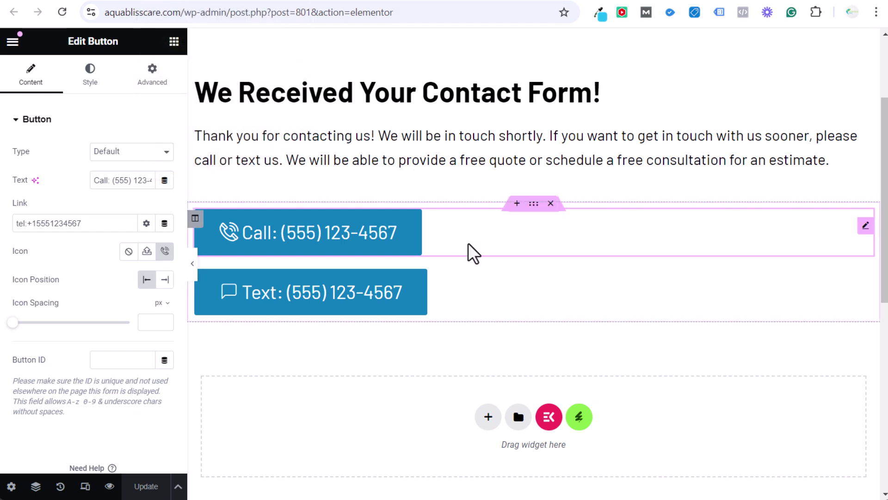
# View Goals > Conversions > Summary, listing three Primary Phone call lead actions at 0.00 conversions.
pyautogui.click(224, 0)
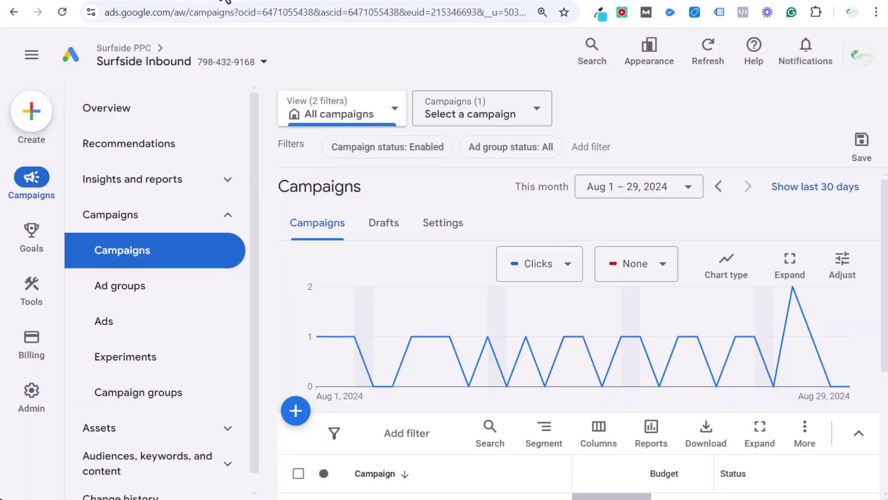
pyautogui.moveTo(33, 250)
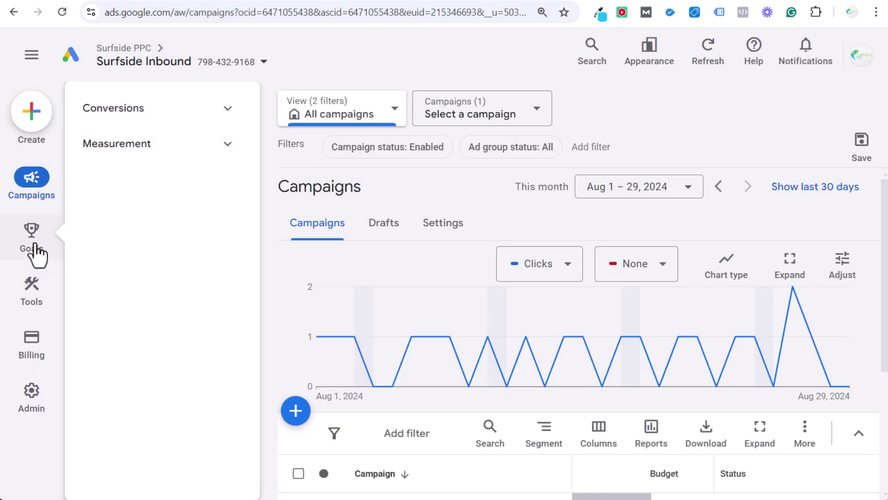
pyautogui.click(158, 118)
pyautogui.click(169, 152)
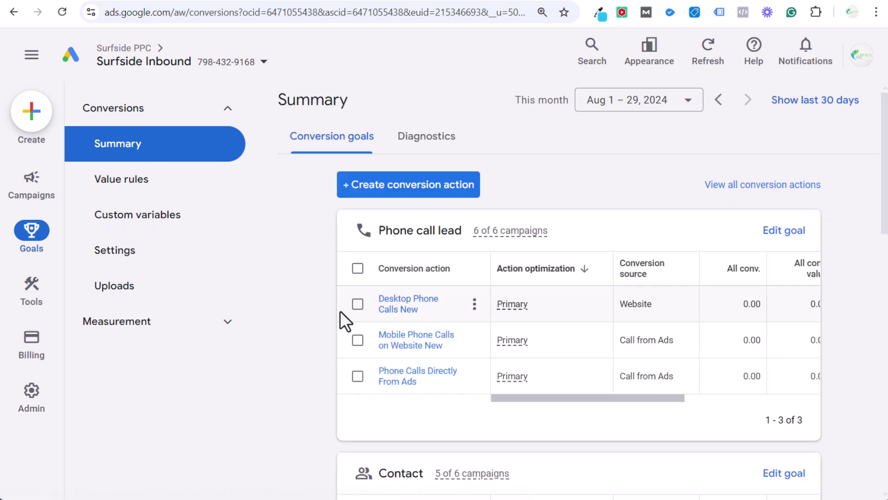
pyautogui.scroll(-1, 334, 296)
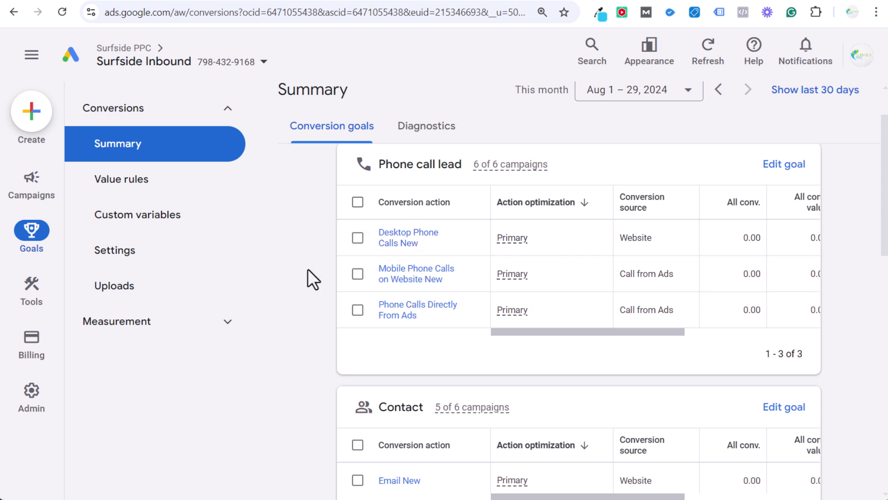
pyautogui.scroll(1, 308, 272)
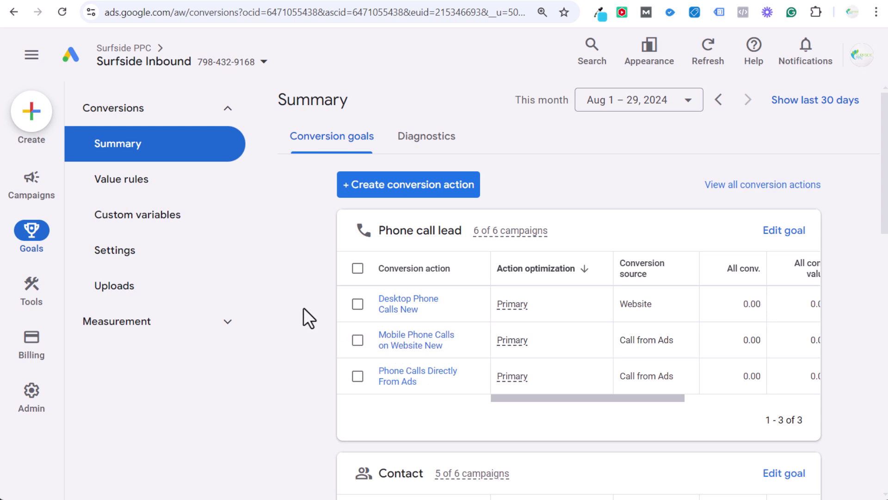
pyautogui.click(525, 6)
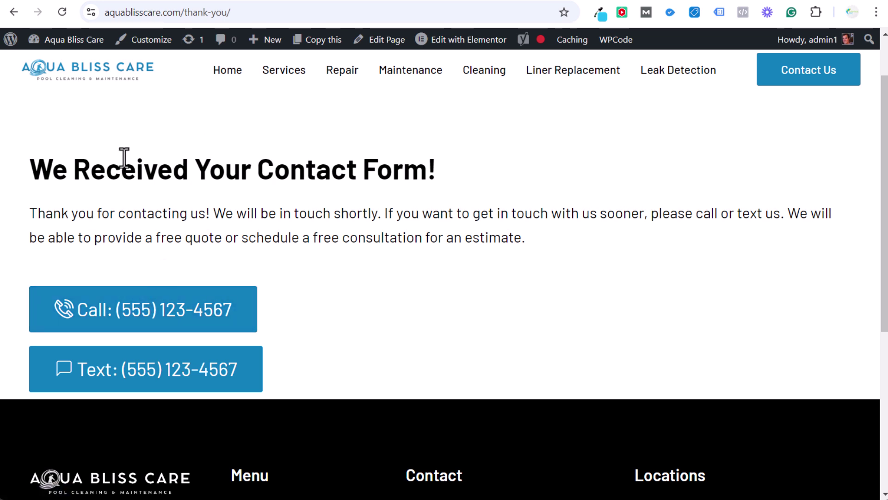
pyautogui.click(204, 1)
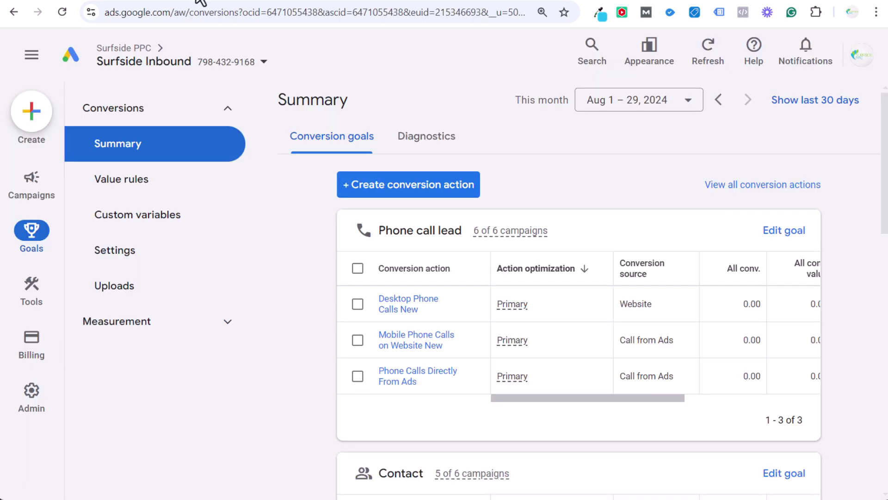
# Create a Phone calls conversion action for clicks on your number on your mobile website.
pyautogui.click(377, 187)
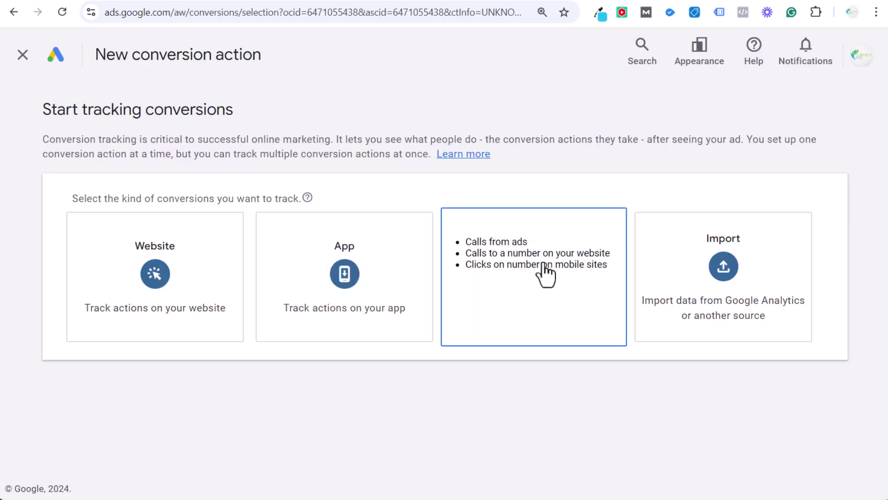
pyautogui.click(545, 263)
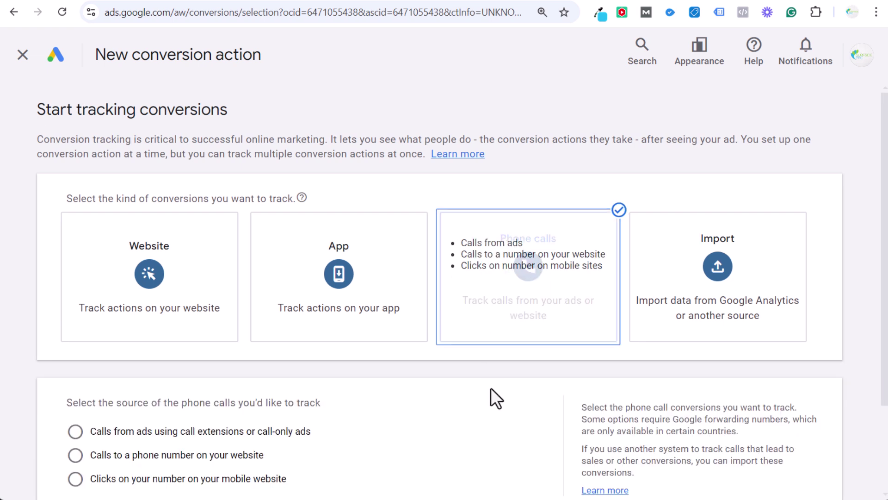
pyautogui.scroll(-2, 490, 388)
pyautogui.click(134, 373)
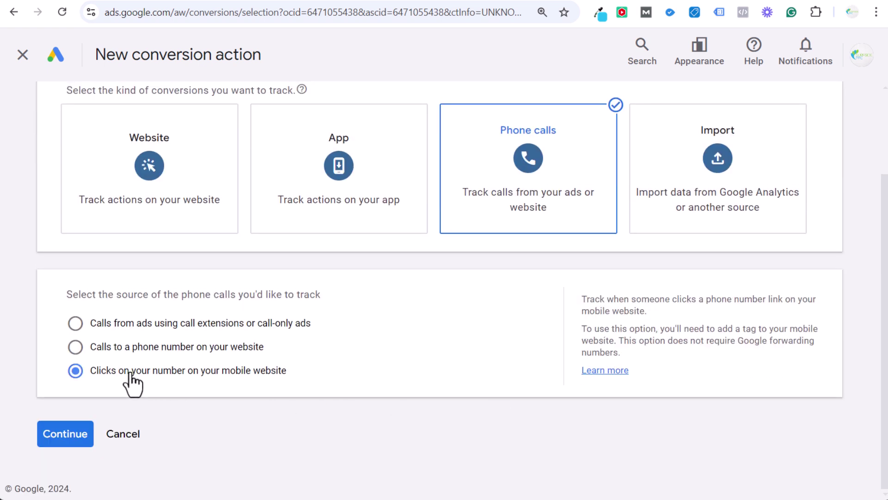
pyautogui.click(60, 440)
# Use the same value of 1 USD for every conversion.
pyautogui.scroll(-2, 192, 253)
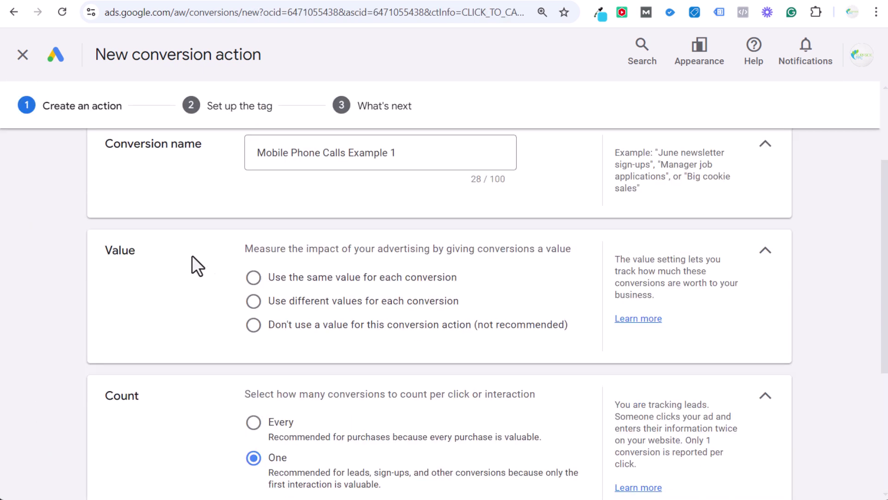
pyautogui.click(255, 280)
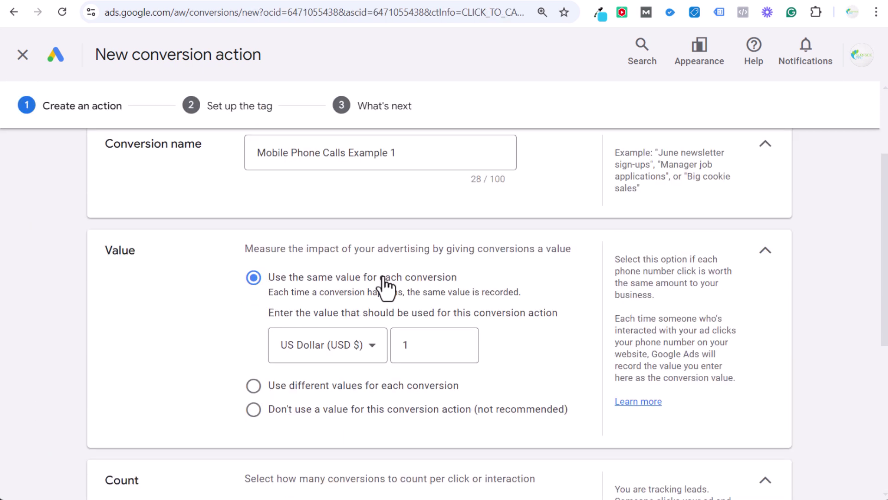
pyautogui.click(438, 350)
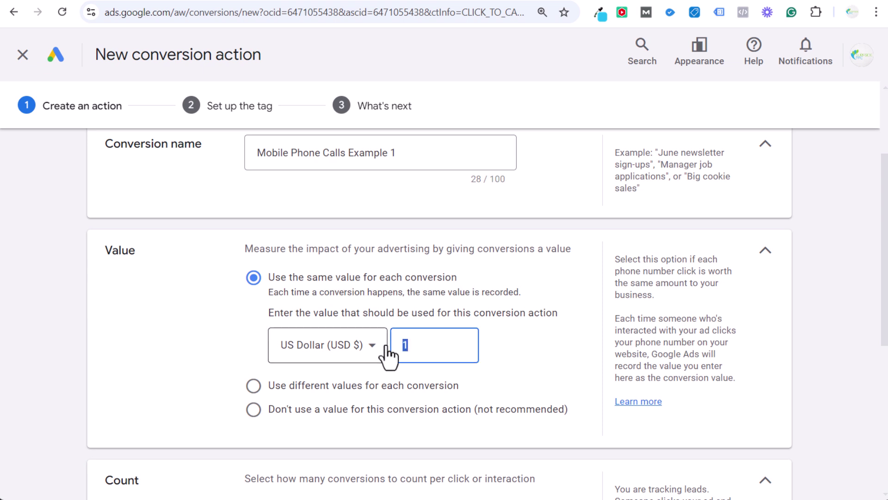
pyautogui.write('2')
pyautogui.doubleClick(425, 346)
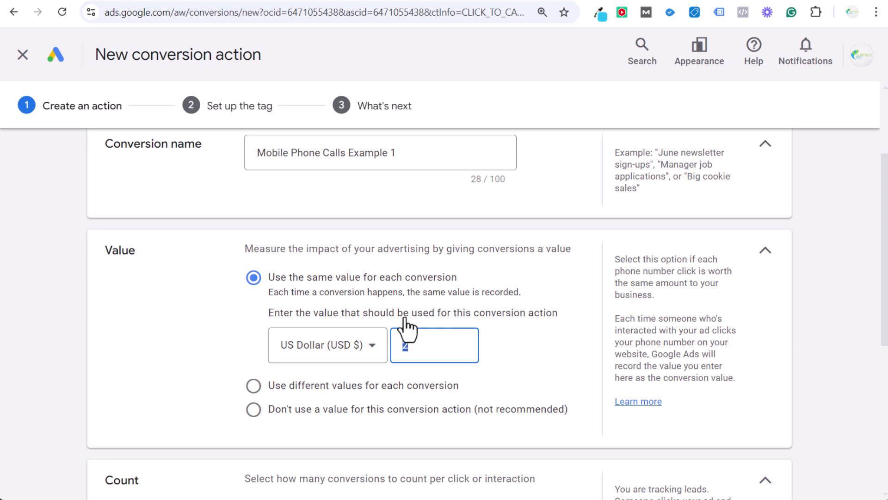
pyautogui.write('1')
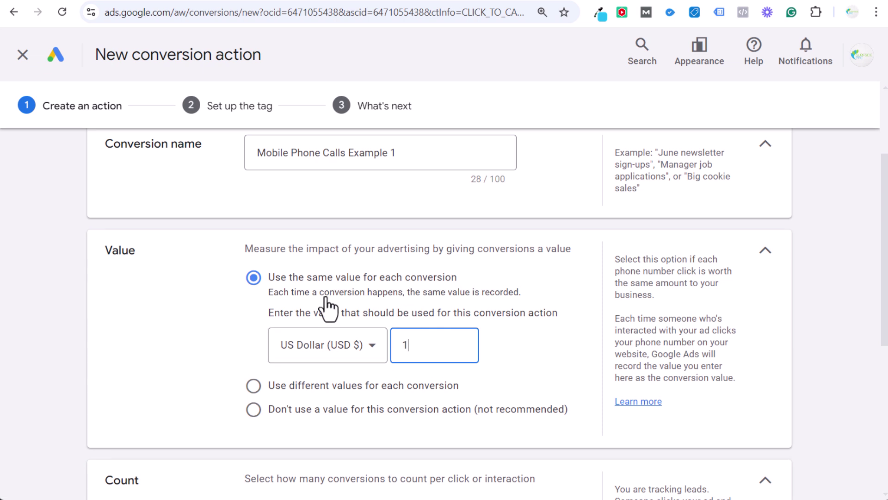
pyautogui.click(194, 321)
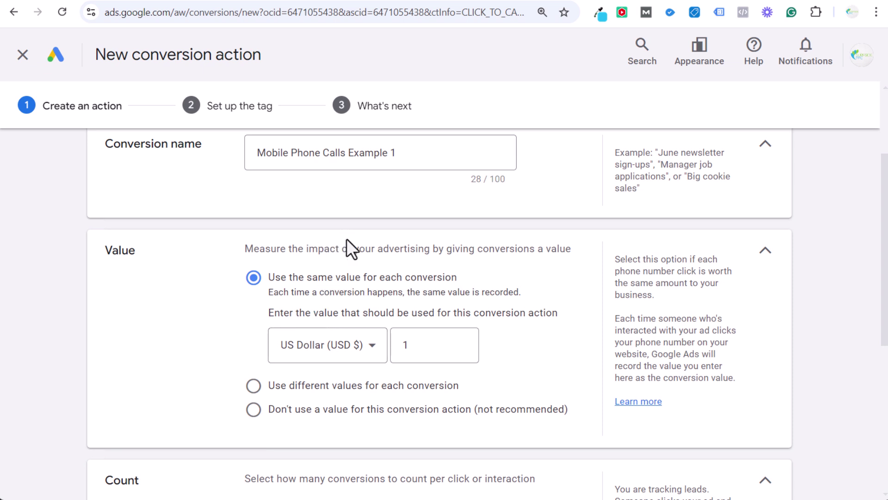
pyautogui.doubleClick(416, 345)
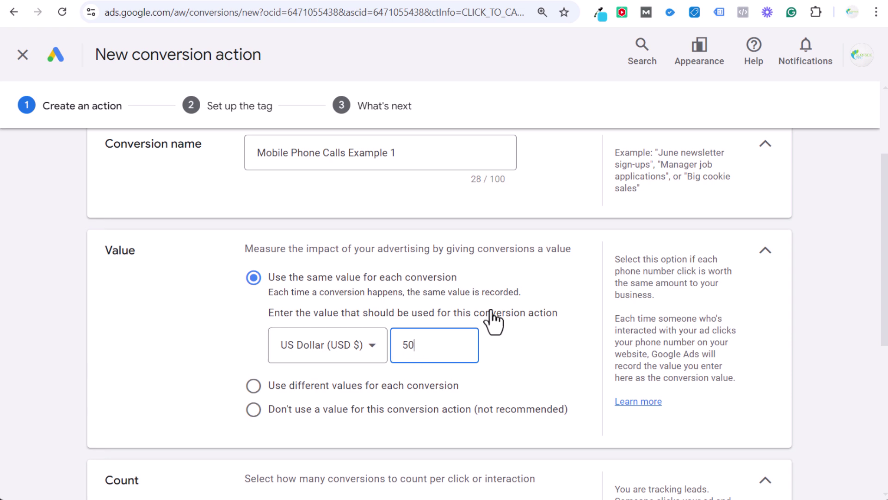
pyautogui.press('BackSpace')
pyautogui.press('BackSpace')
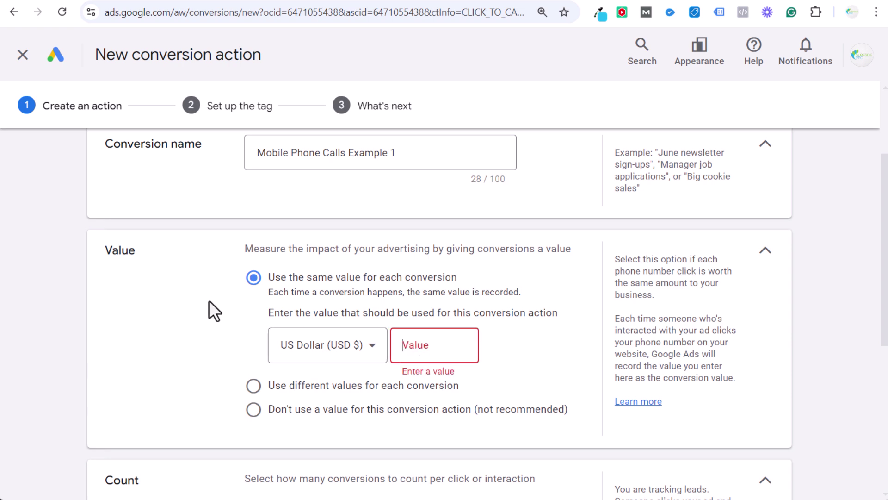
pyautogui.write('1')
pyautogui.scroll(-6, 169, 292)
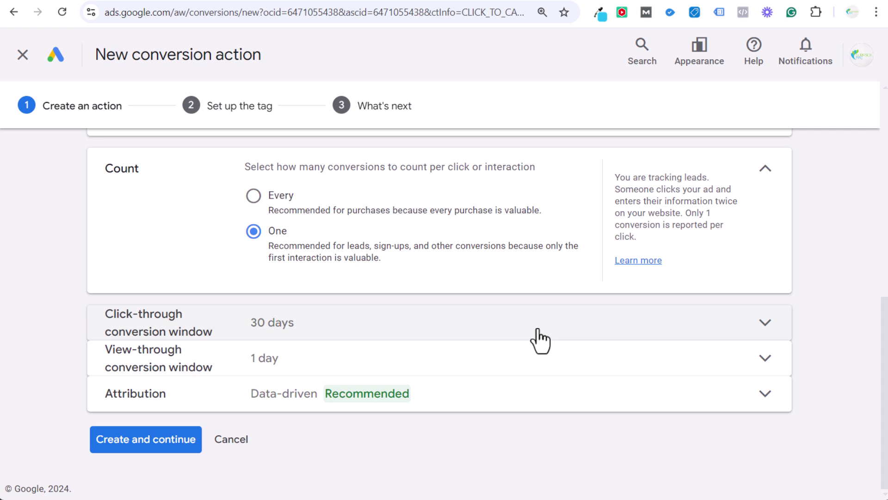
# Set the click-through conversion window to 90 days and the view-through window to 30 days.
pyautogui.click(537, 329)
pyautogui.click(311, 273)
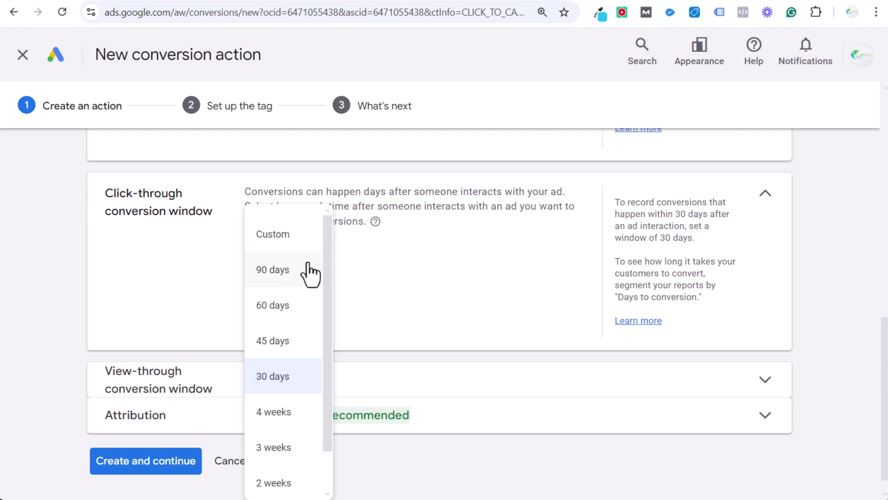
pyautogui.click(310, 272)
pyautogui.click(768, 193)
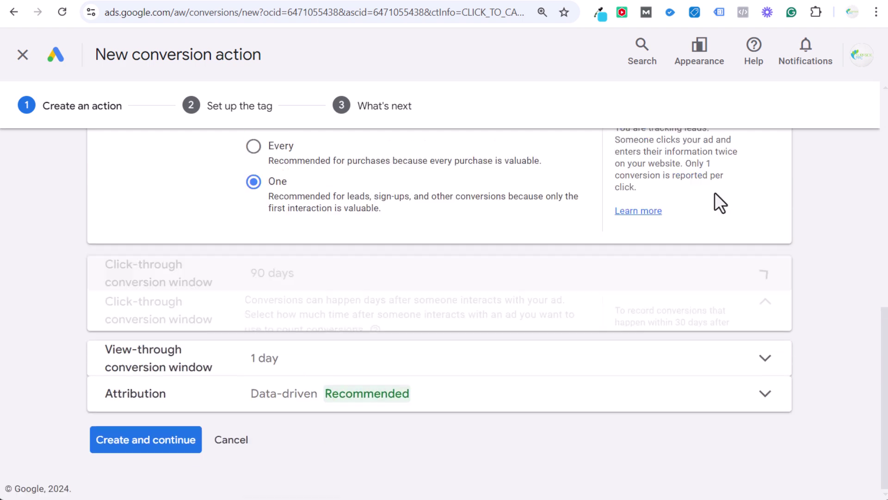
pyautogui.click(510, 365)
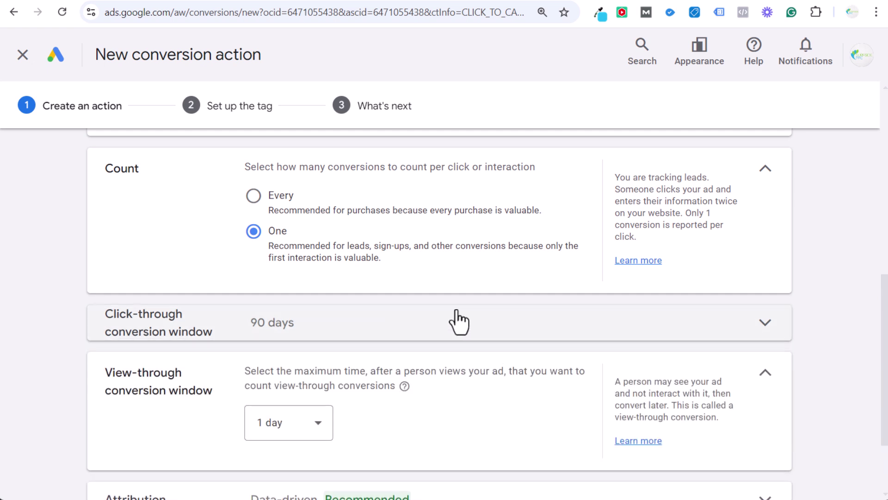
pyautogui.click(323, 328)
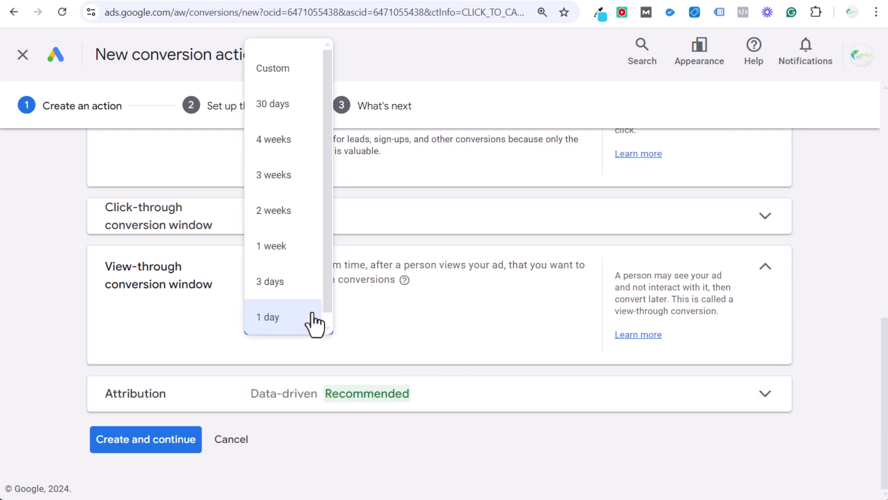
pyautogui.click(294, 115)
pyautogui.click(768, 273)
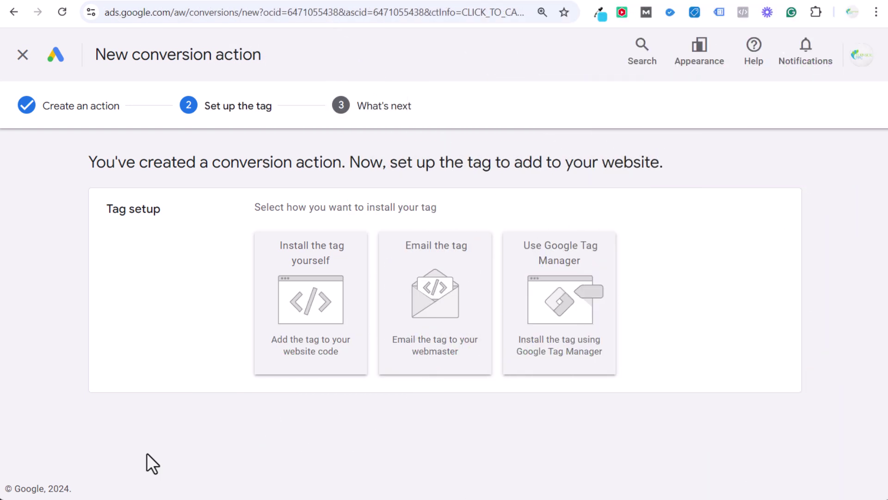
# Choose the Google Tag Manager install option, copy the Conversion ID, and bring up the Tag Manager workspace.
pyautogui.click(578, 306)
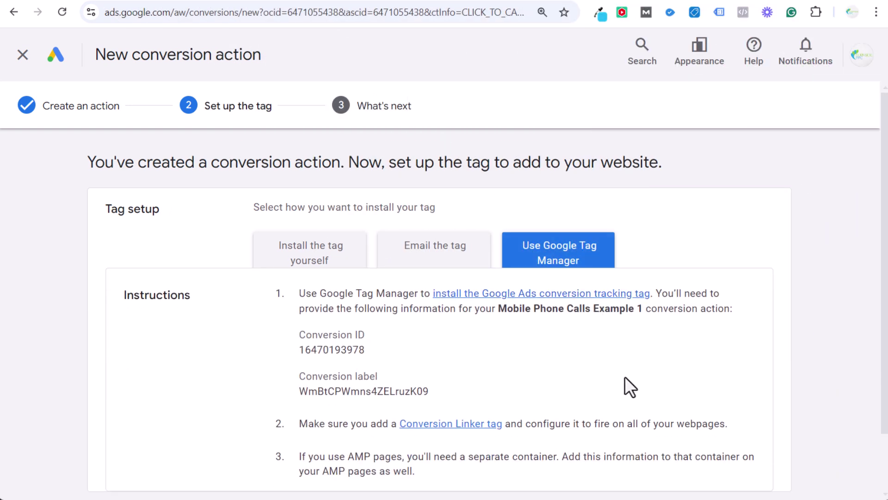
pyautogui.scroll(-1, 502, 335)
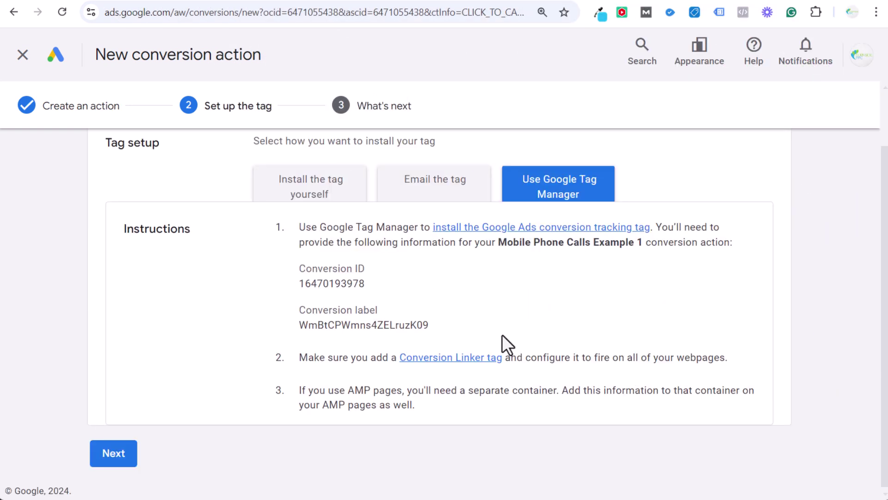
pyautogui.doubleClick(341, 283)
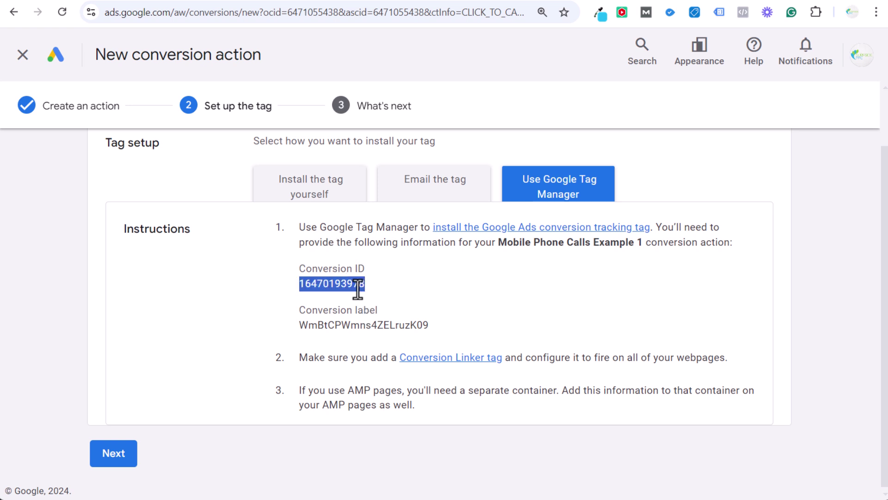
pyautogui.click(451, 1)
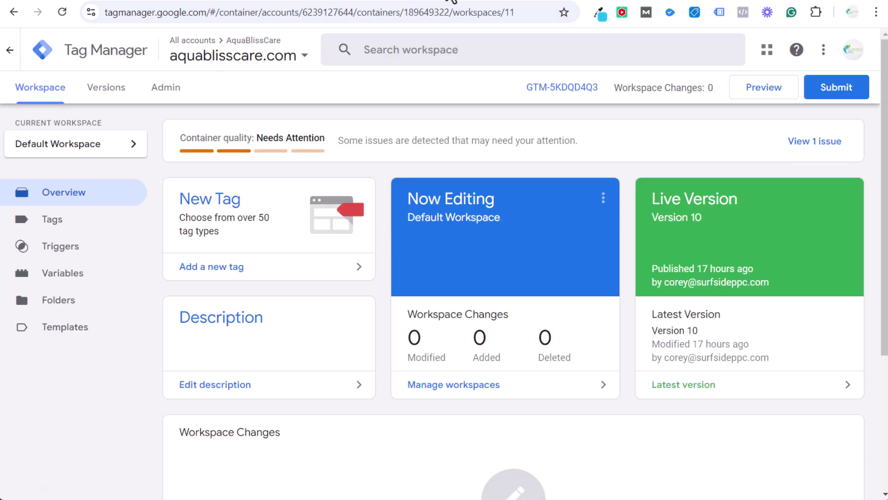
# Draft a new Google Ads Conversion Linker tag that fires on All Pages.
pyautogui.click(88, 224)
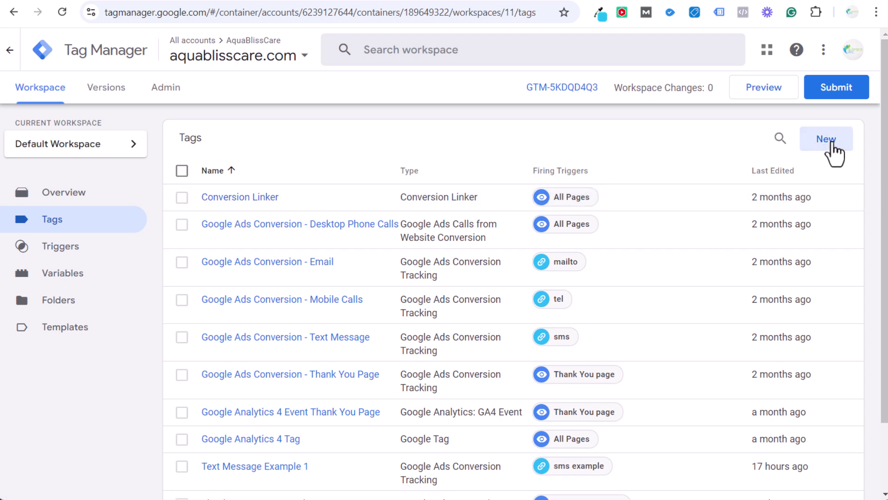
pyautogui.click(826, 139)
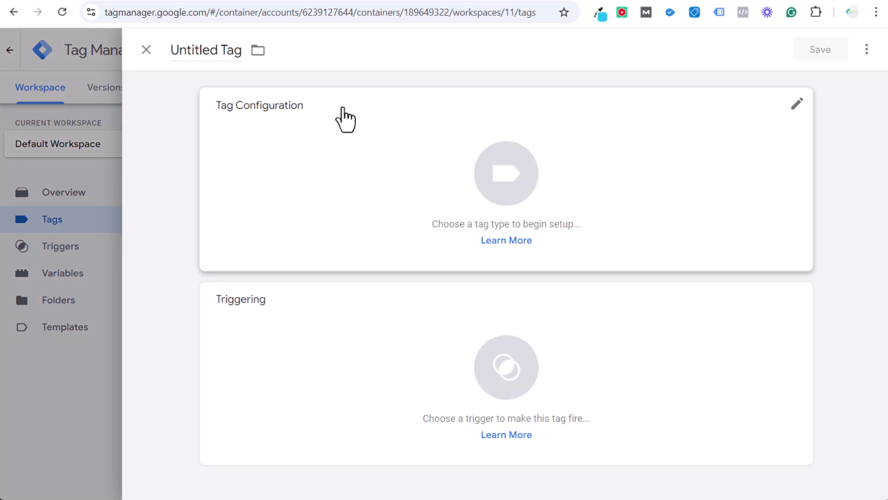
pyautogui.click(371, 141)
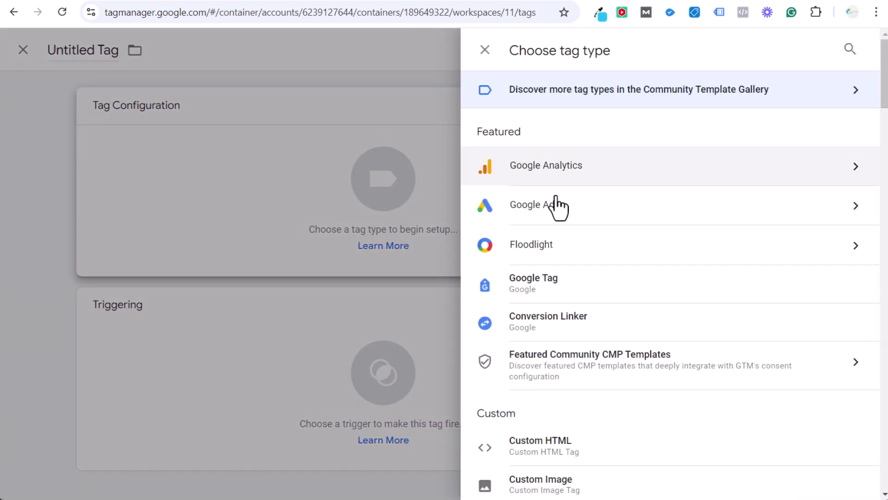
pyautogui.click(560, 205)
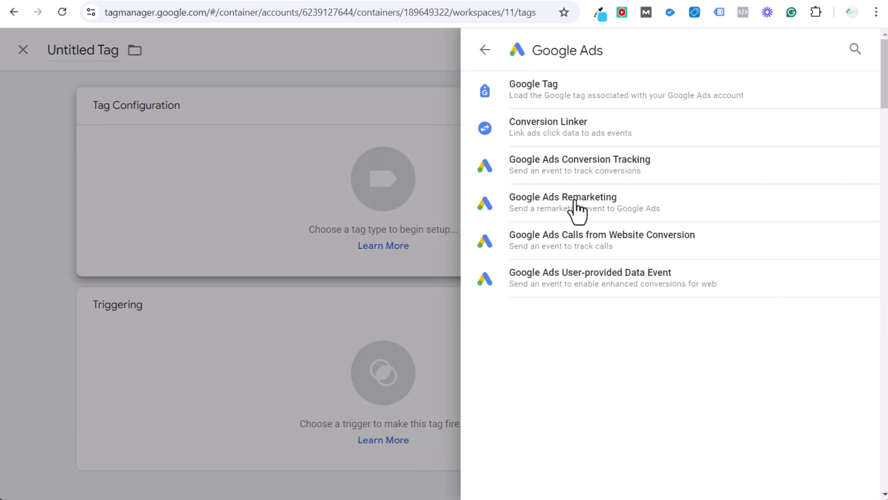
pyautogui.click(601, 134)
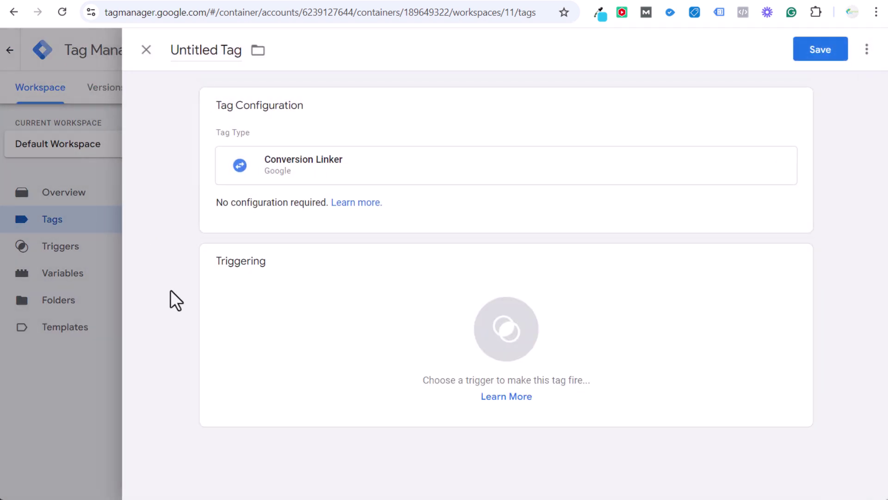
pyautogui.click(271, 299)
pyautogui.click(264, 114)
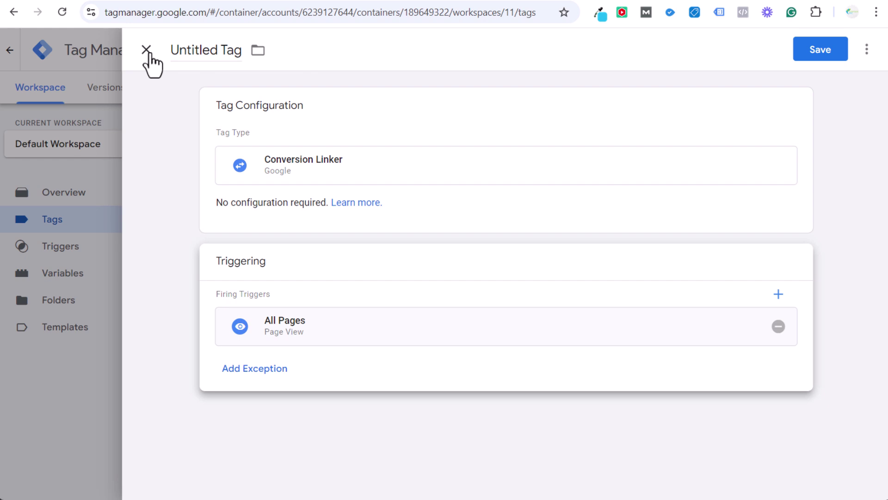
# Close the draft Conversion Linker tag and discard its unsaved changes.
pyautogui.click(180, 2)
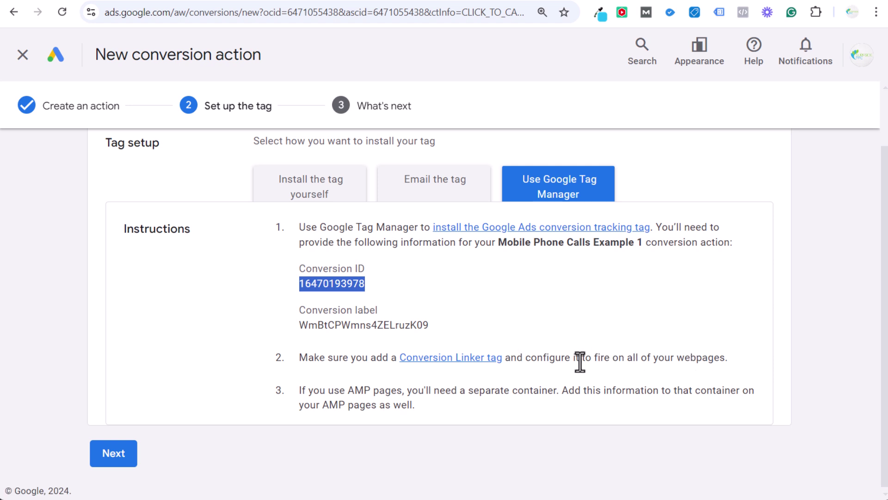
pyautogui.click(453, 3)
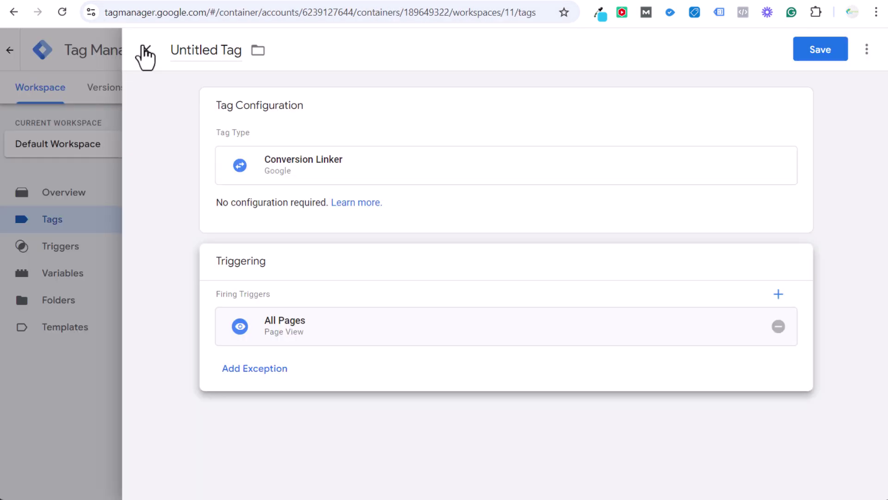
pyautogui.click(146, 50)
pyautogui.click(547, 216)
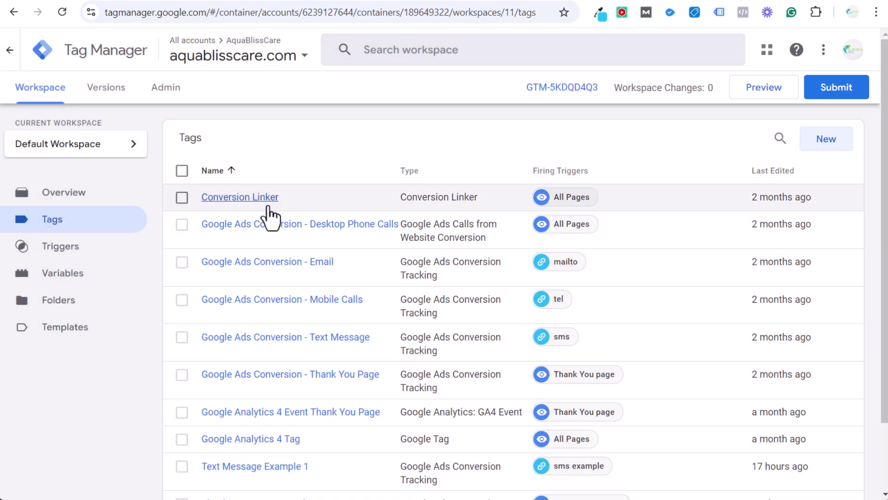
# Inspect the existing Conversion Linker tag, then the Mobile Calls tag and its tel click trigger.
pyautogui.click(256, 198)
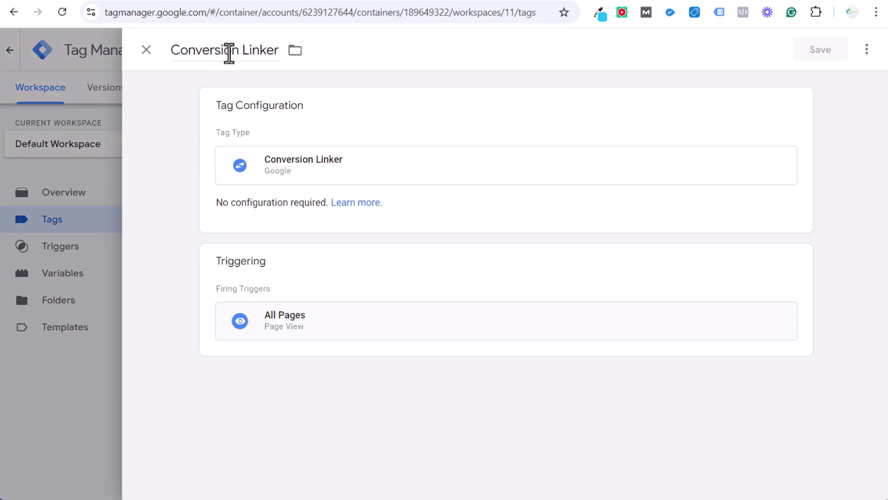
pyautogui.click(151, 51)
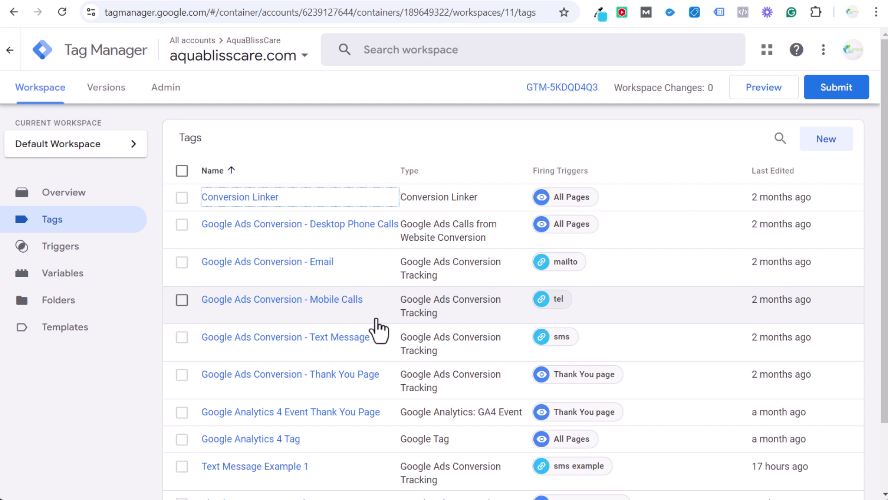
pyautogui.click(328, 300)
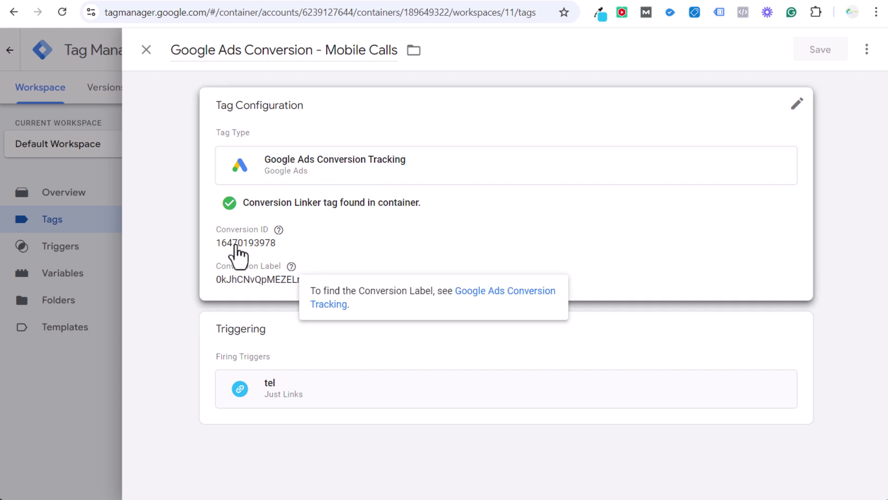
pyautogui.click(368, 406)
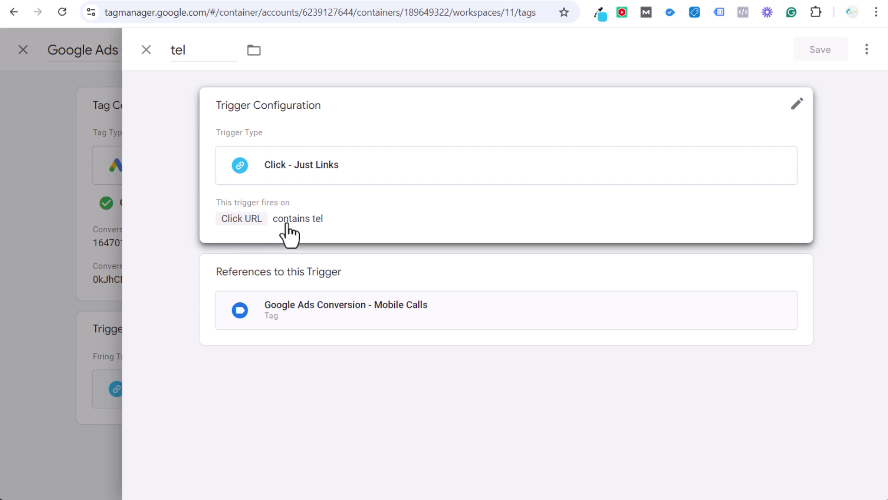
pyautogui.click(145, 49)
pyautogui.click(144, 50)
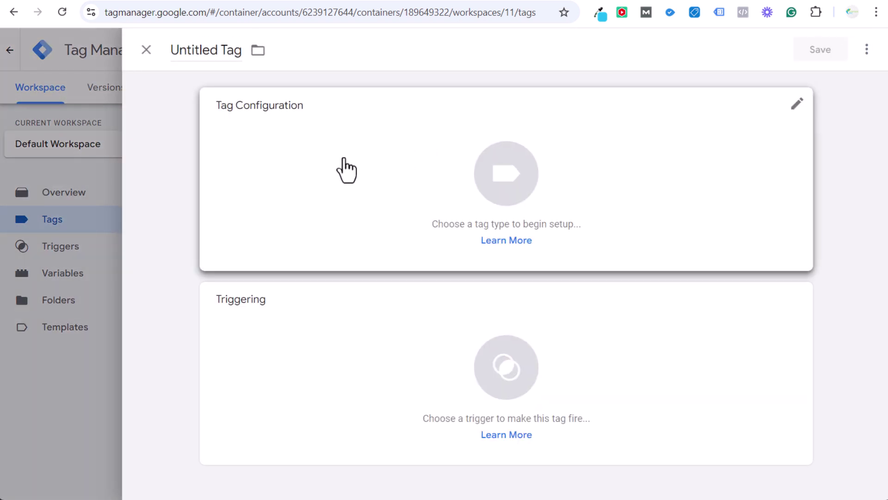
# Make the new tag Google Ads Conversion Tracking with the pasted conversion ID and label.
pyautogui.click(342, 160)
pyautogui.click(542, 225)
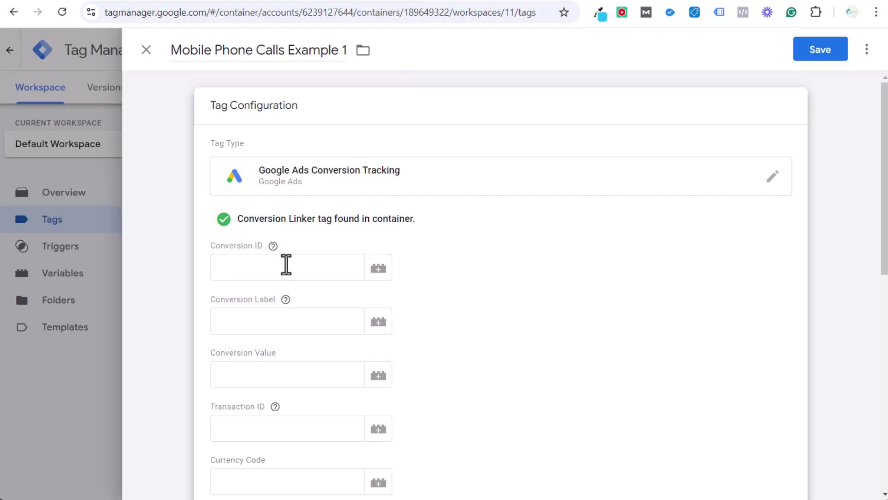
pyautogui.click(285, 264)
pyautogui.hotkey('ctrl', 'v')
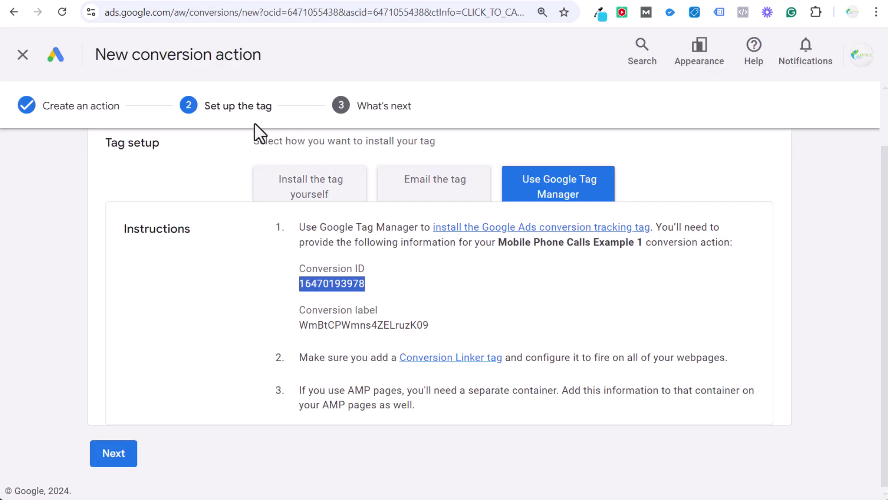
pyautogui.doubleClick(336, 324)
pyautogui.hotkey('ctrl', 'c')
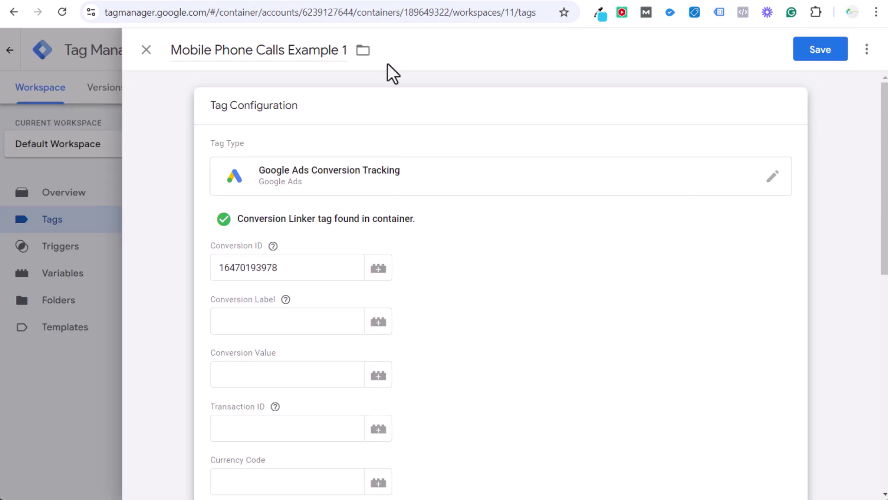
pyautogui.click(261, 326)
pyautogui.hotkey('ctrl', 'v')
pyautogui.click(158, 252)
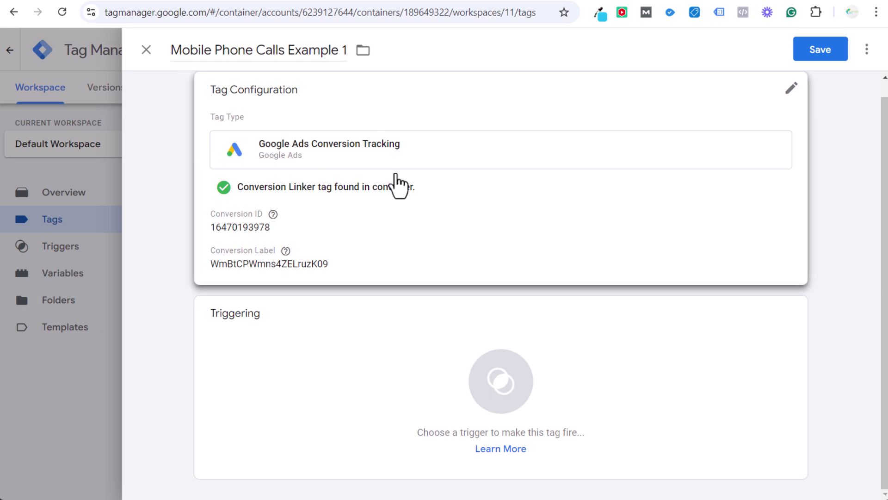
pyautogui.click(386, 367)
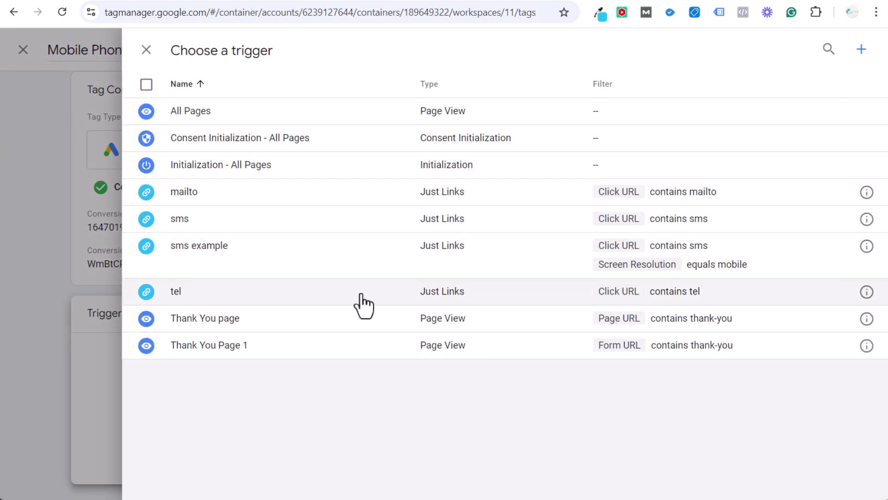
# Create the tel trigger, then publish Version 11 with 'New Version' as name and description.
pyautogui.click(861, 49)
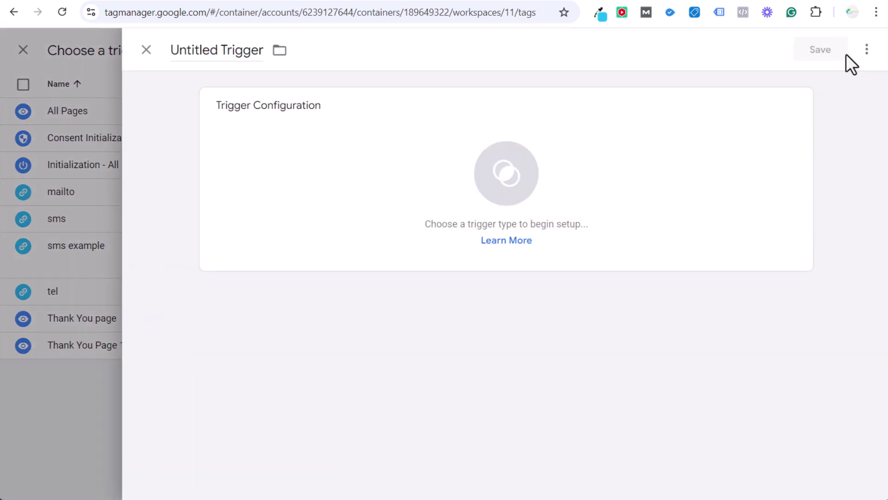
pyautogui.click(349, 164)
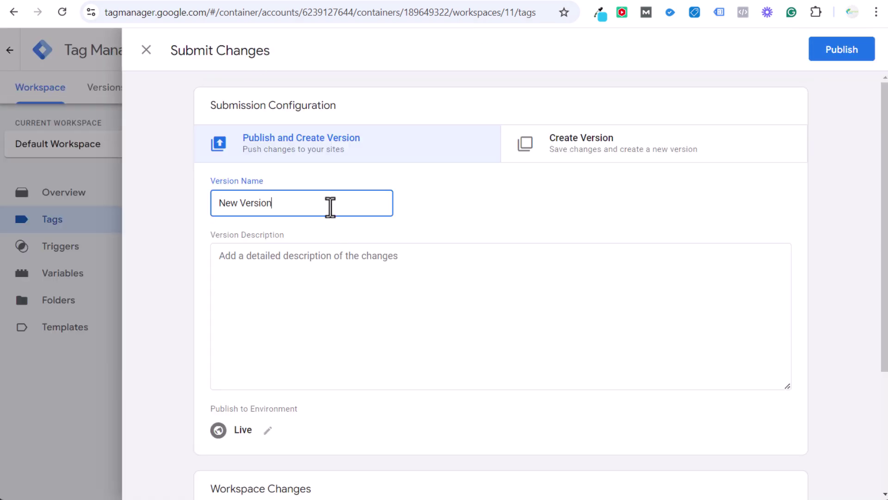
pyautogui.moveTo(328, 204); pyautogui.dragTo(203, 220)
pyautogui.hotkey('ctrl', 'c')
pyautogui.click(321, 291)
pyautogui.hotkey('ctrl', 'v')
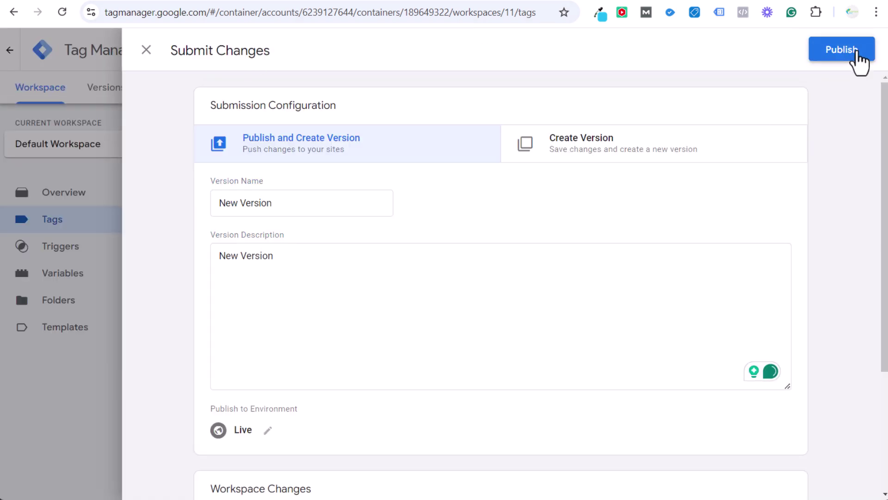
pyautogui.click(858, 59)
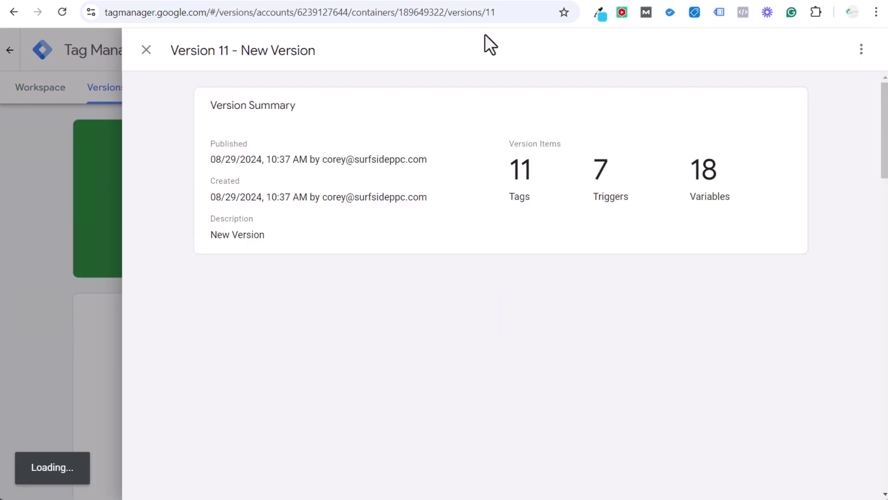
pyautogui.click(145, 53)
# Bring up the Aqua Bliss Care thank-you page with Tag Assistant connected, then return to Tag Manager.
pyautogui.click(42, 97)
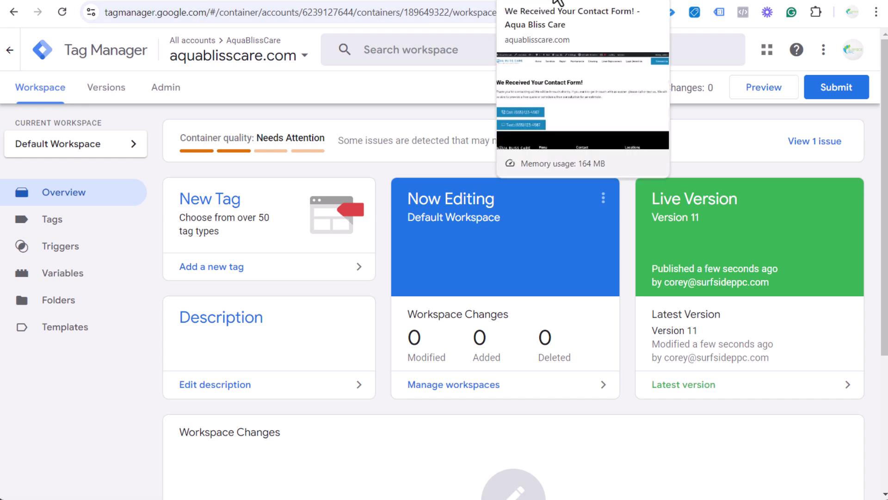
pyautogui.click(558, 1)
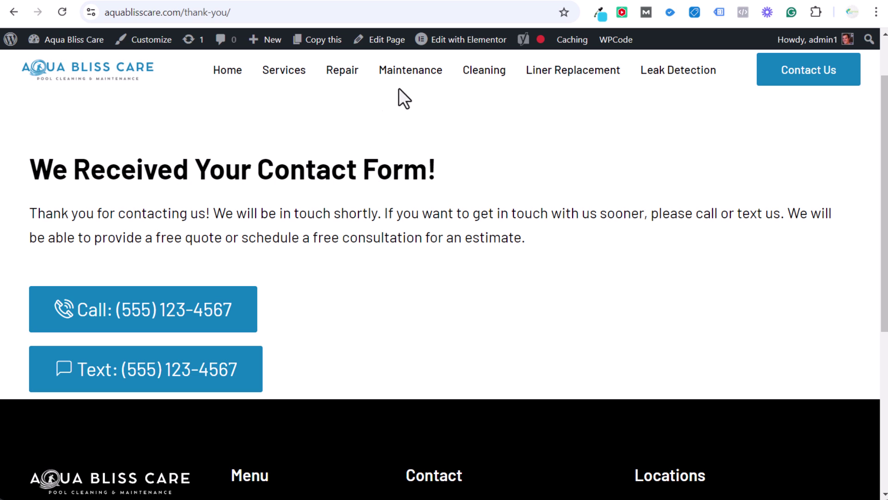
pyautogui.click(276, 14)
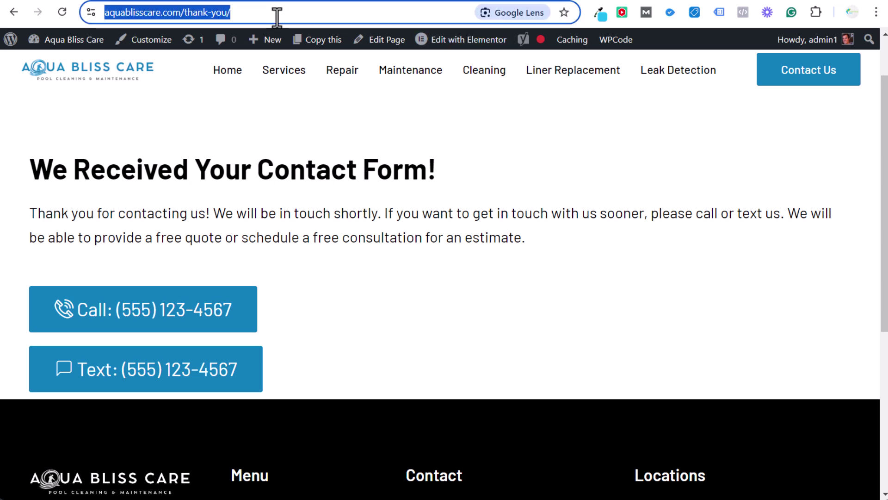
pyautogui.click(424, 2)
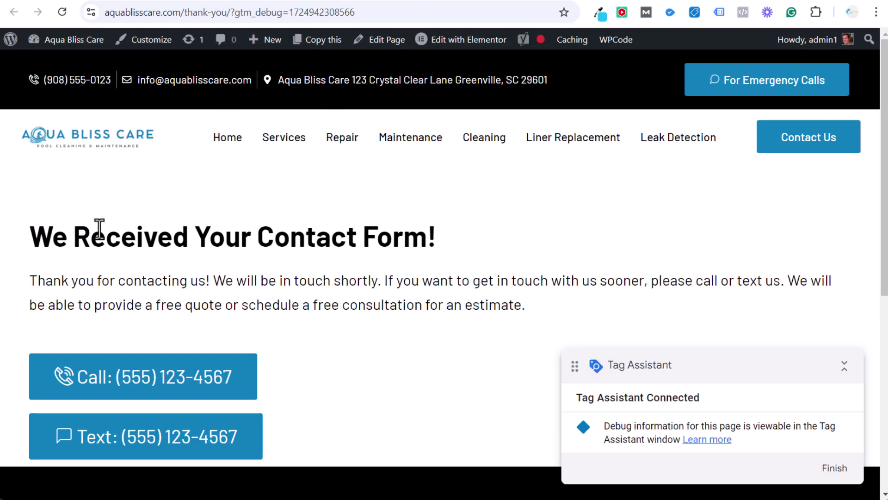
# In Tag Assistant, dismiss the connection notice and show the Tags Not Fired list.
pyautogui.click(421, 1)
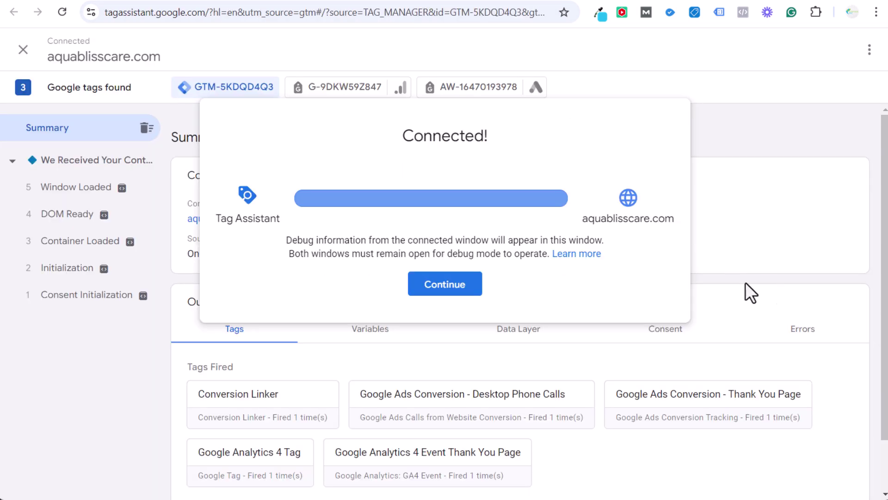
pyautogui.click(442, 284)
pyautogui.scroll(-2, 601, 275)
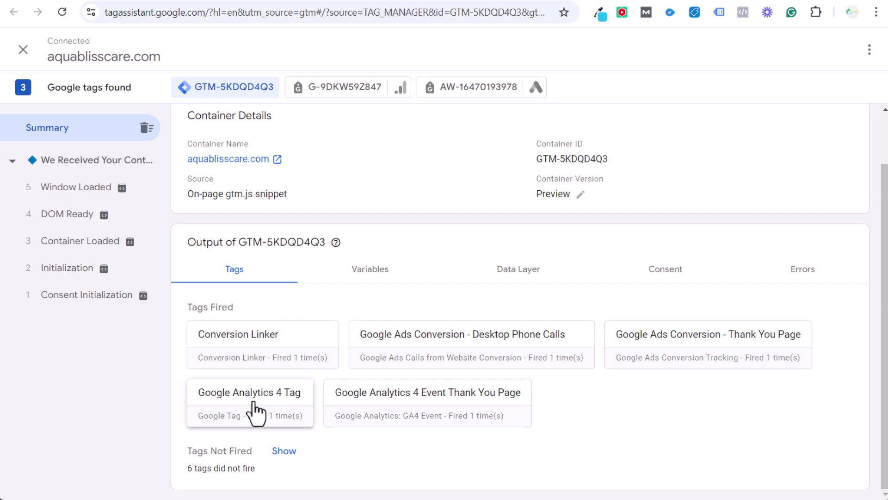
pyautogui.click(284, 451)
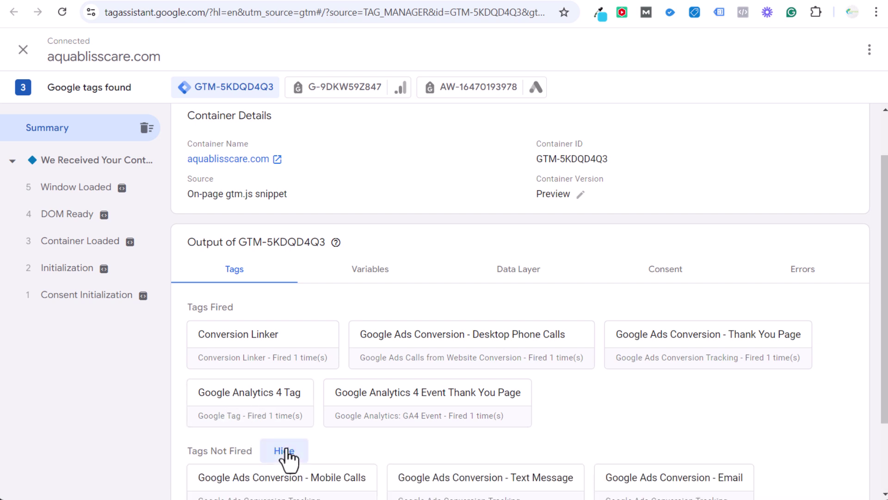
pyautogui.scroll(-2, 721, 381)
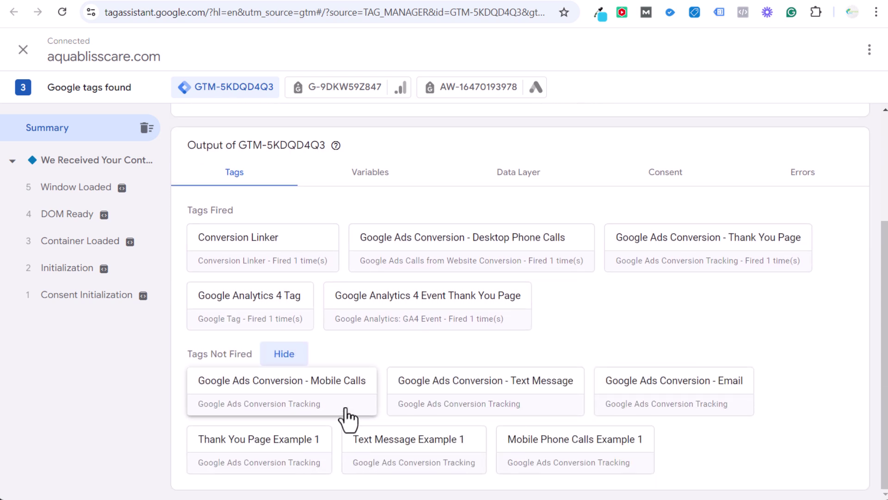
# Click the call link on the thank-you page and confirm Mobile Phone Calls Example 1 fired.
pyautogui.click(501, 4)
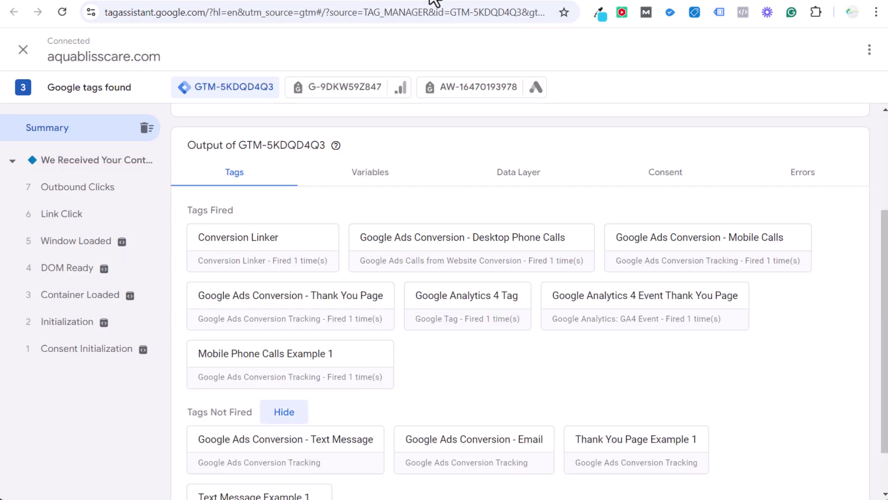
pyautogui.click(437, 5)
pyautogui.click(501, 1)
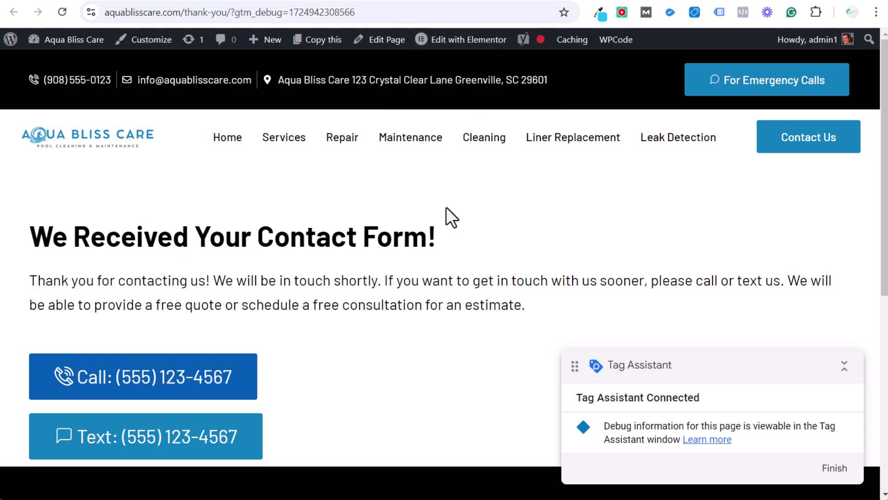
# Open the Screen Resolution user-defined variable from the container's Variables list.
pyautogui.hotkey('ctrl', 'Tab')
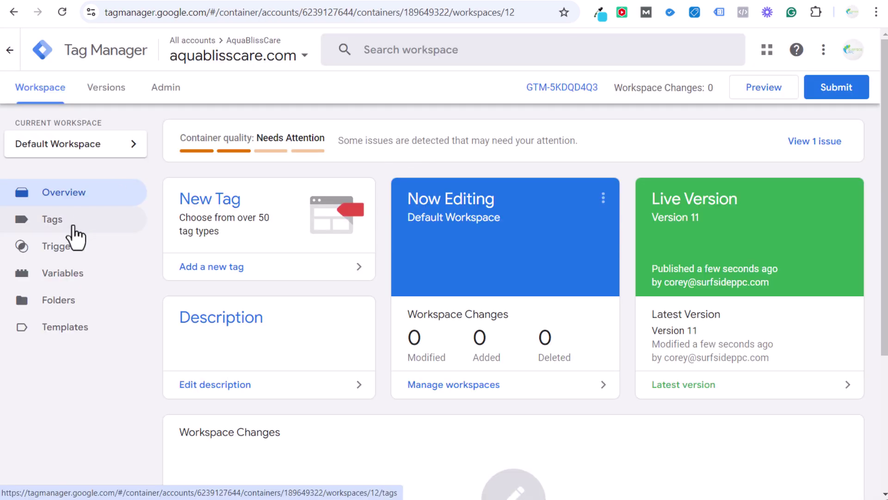
pyautogui.click(69, 276)
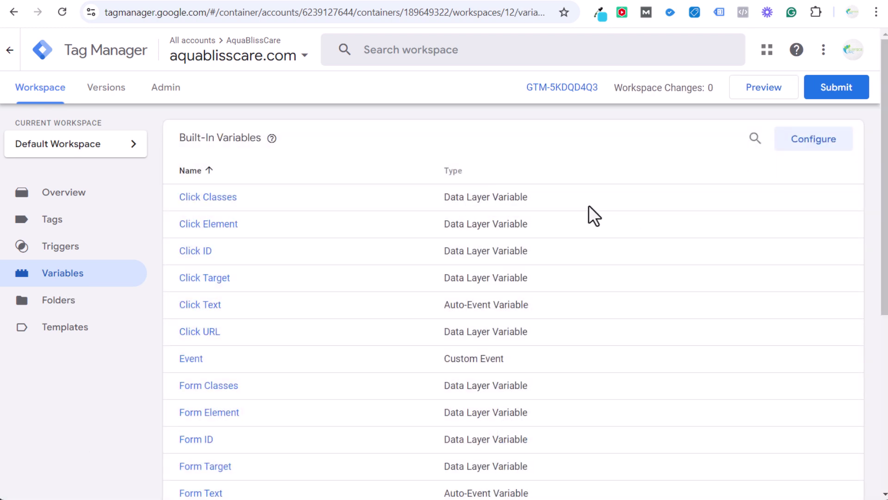
pyautogui.scroll(-6, 589, 206)
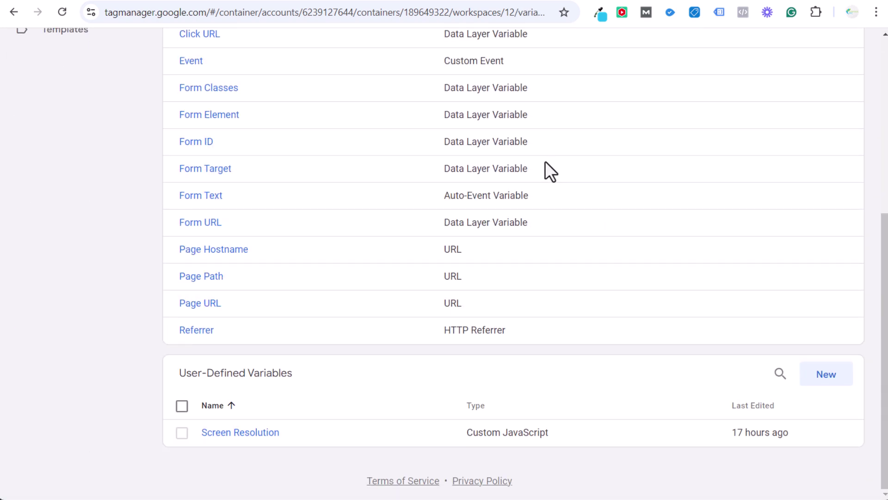
pyautogui.scroll(4, 222, 232)
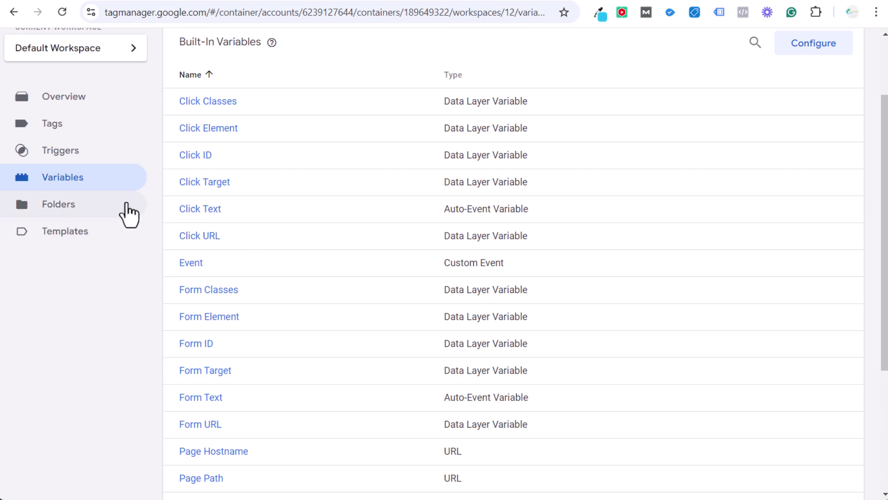
pyautogui.scroll(-4, 321, 259)
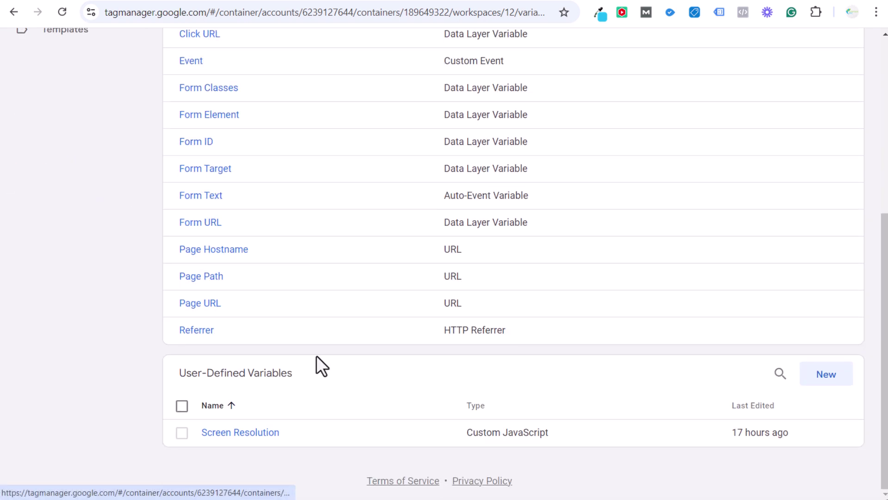
pyautogui.click(252, 436)
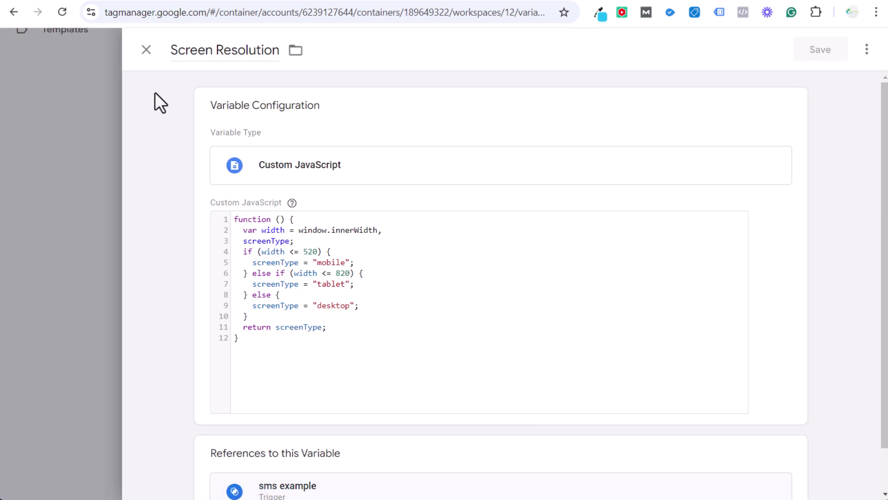
# Inspect its Custom JavaScript, which labels widths up to 520 pixels as mobile, and close without saving.
pyautogui.click(552, 170)
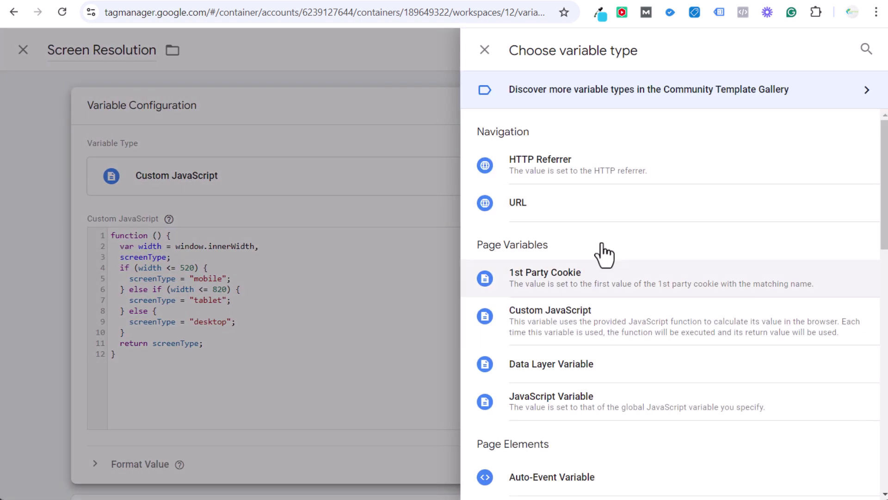
pyautogui.click(484, 51)
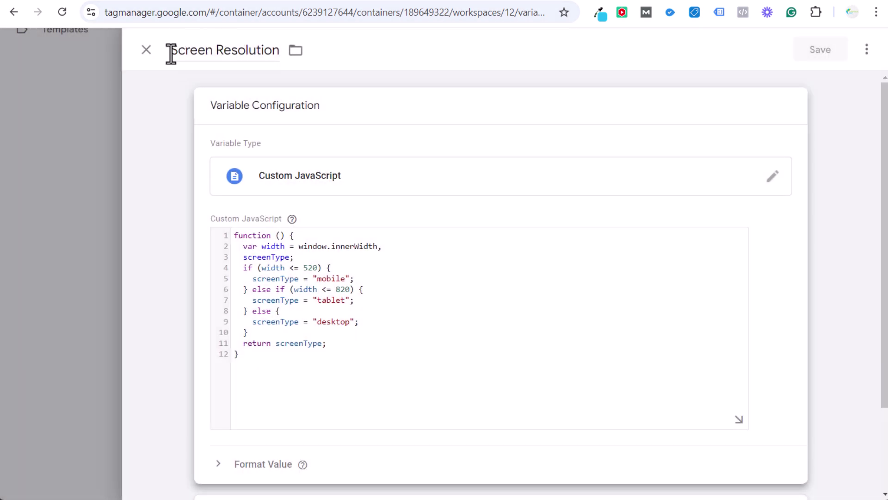
pyautogui.moveTo(171, 54); pyautogui.dragTo(272, 49)
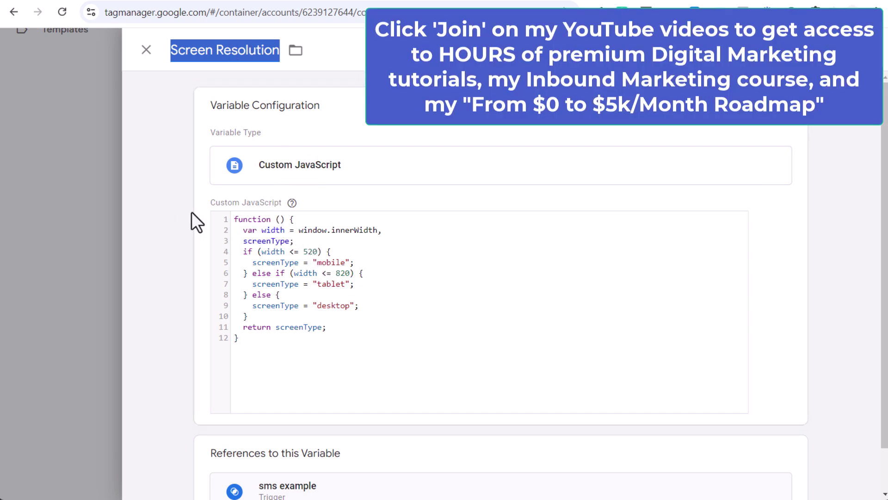
pyautogui.click(339, 117)
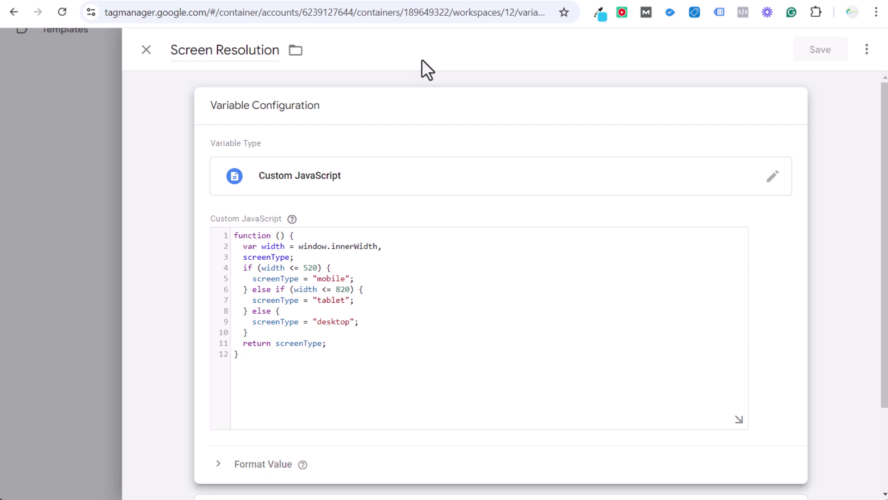
pyautogui.click(540, 2)
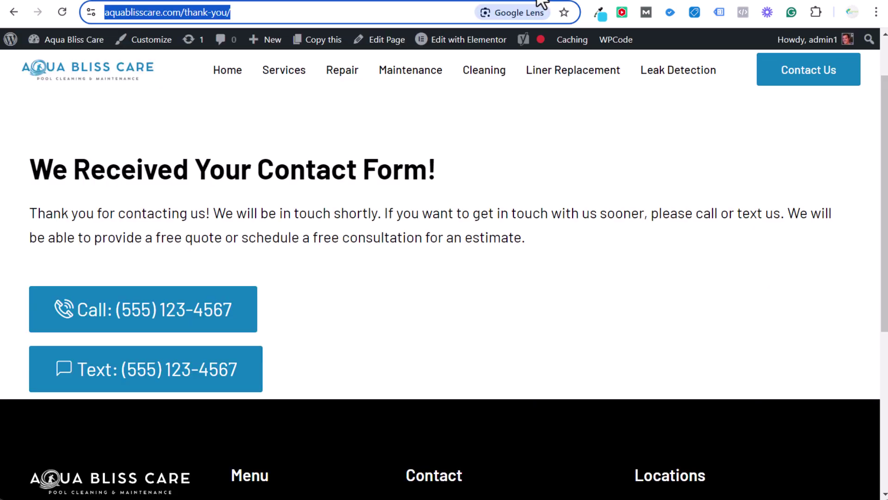
pyautogui.click(441, 2)
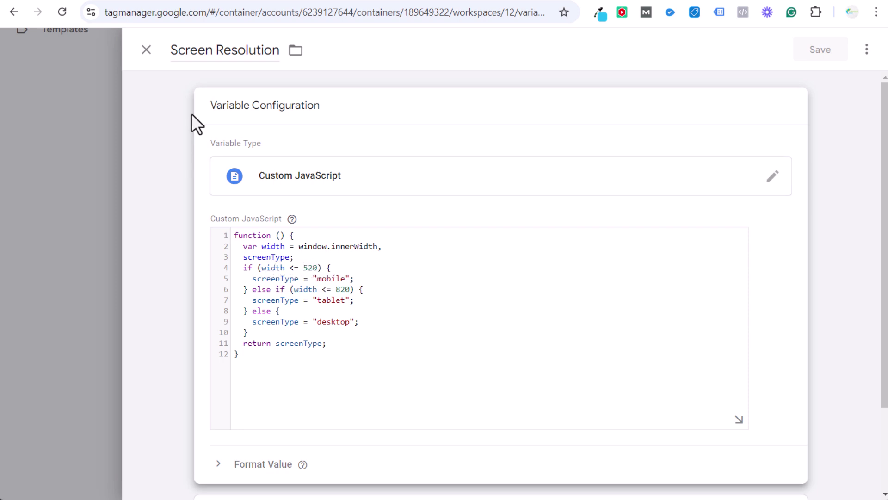
pyautogui.click(143, 49)
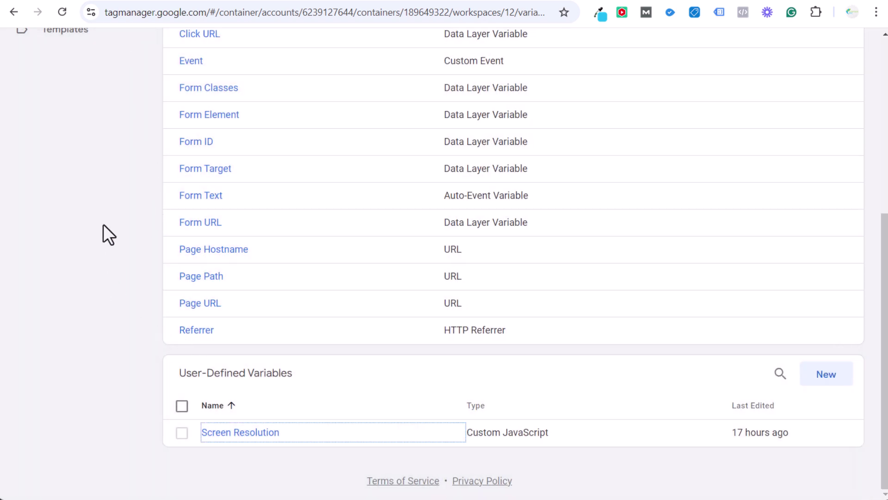
pyautogui.scroll(5, 104, 226)
# Add a Screen Resolution equals mobile condition to the tel Trigger example and save it.
pyautogui.click(86, 133)
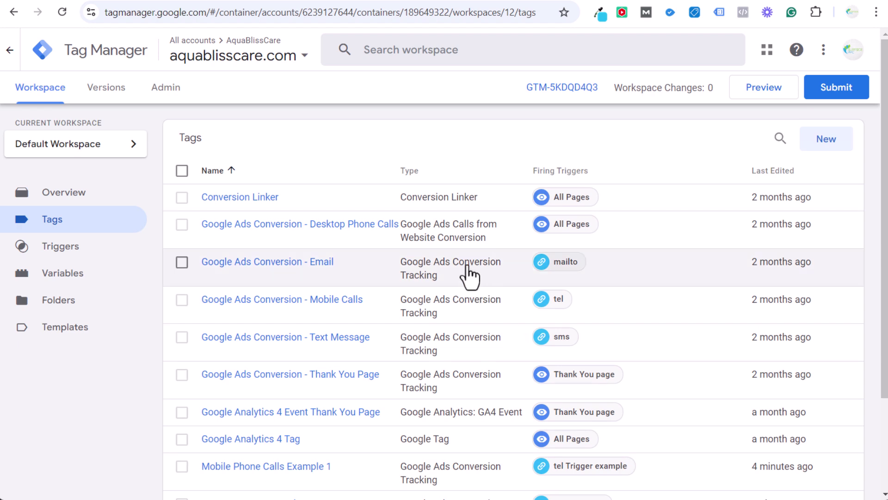
pyautogui.scroll(-3, 469, 276)
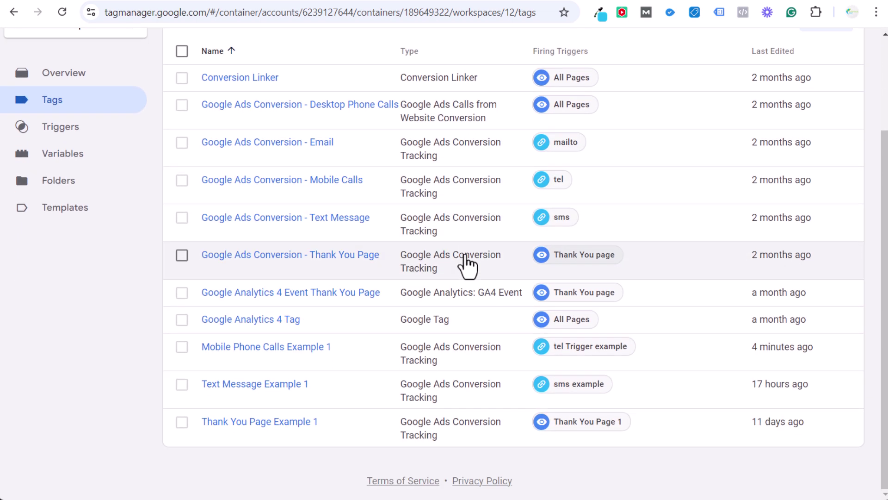
pyautogui.click(279, 351)
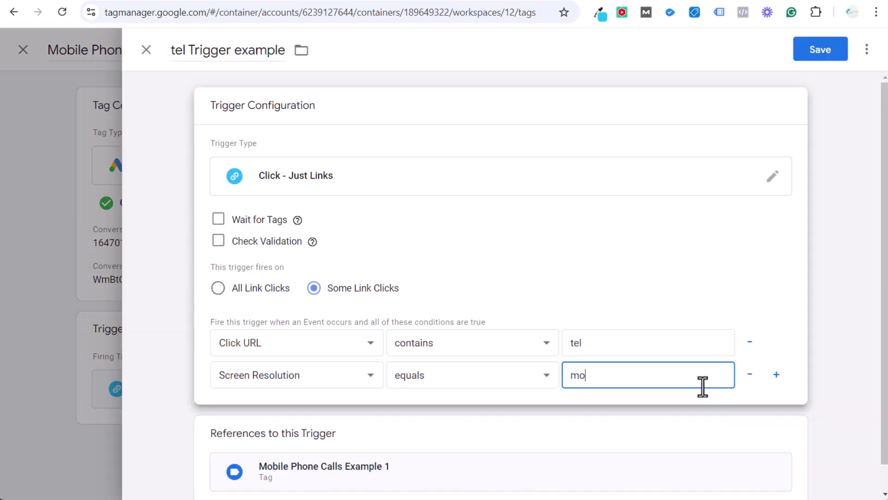
pyautogui.click(825, 55)
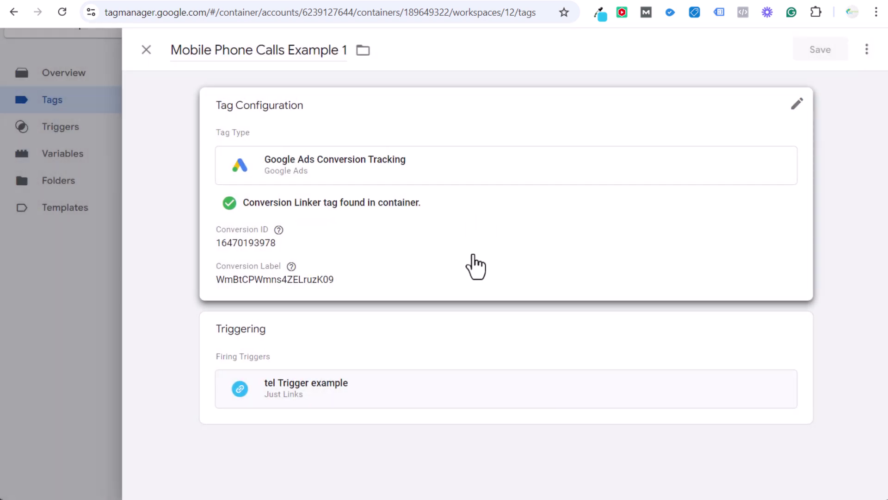
pyautogui.click(149, 59)
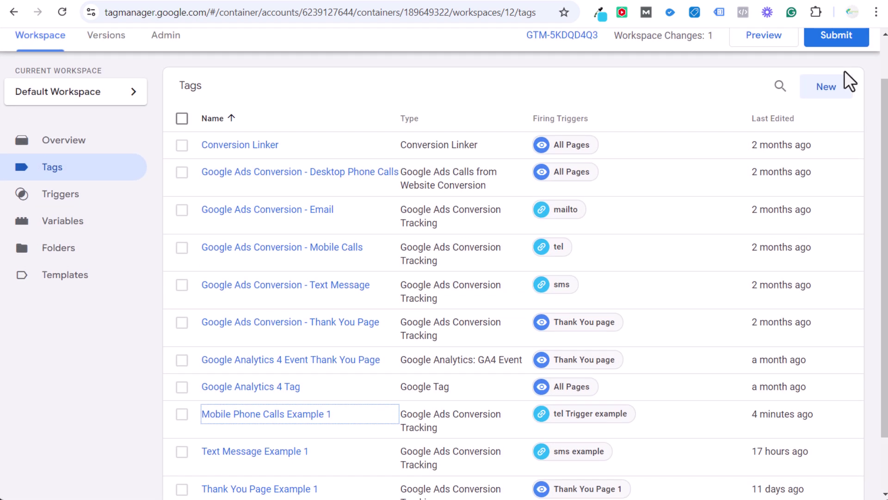
# Publish version 12 with name and description 'Mobile Phone Calls Conversion', then return to the workspace.
pyautogui.click(837, 37)
pyautogui.click(308, 206)
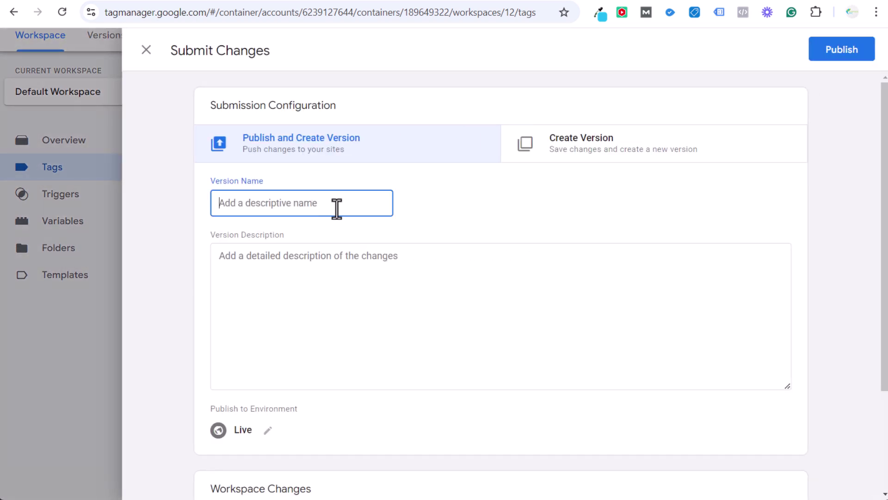
pyautogui.write('Mobile Phone Calls Con')
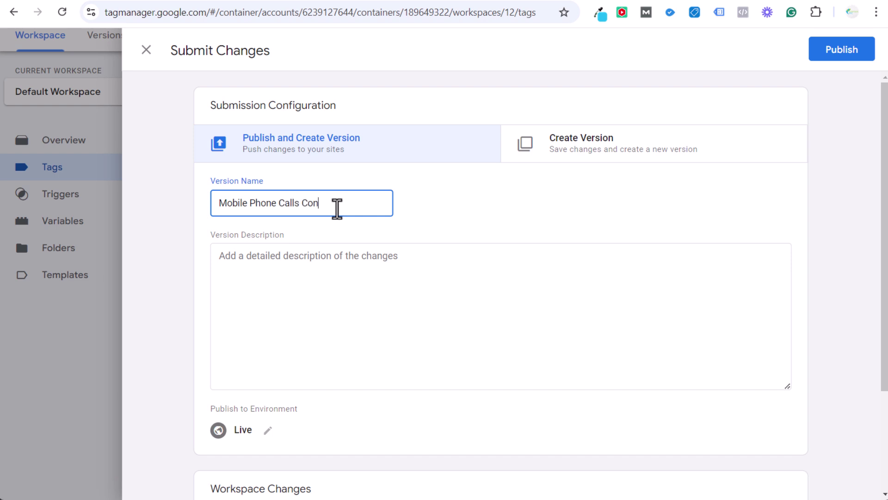
pyautogui.write('version')
pyautogui.moveTo(362, 209); pyautogui.dragTo(188, 207)
pyautogui.hotkey('ctrl', 'c')
pyautogui.click(278, 269)
pyautogui.hotkey('ctrl', 'v')
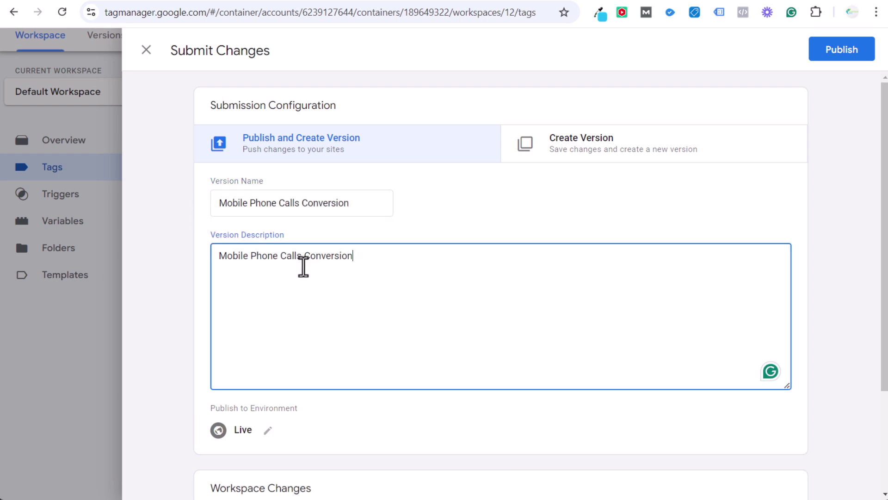
pyautogui.click(865, 52)
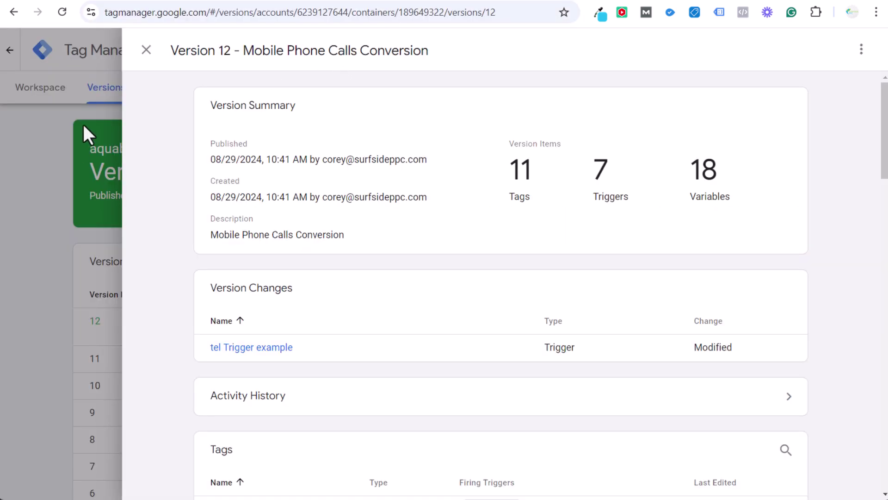
pyautogui.click(146, 50)
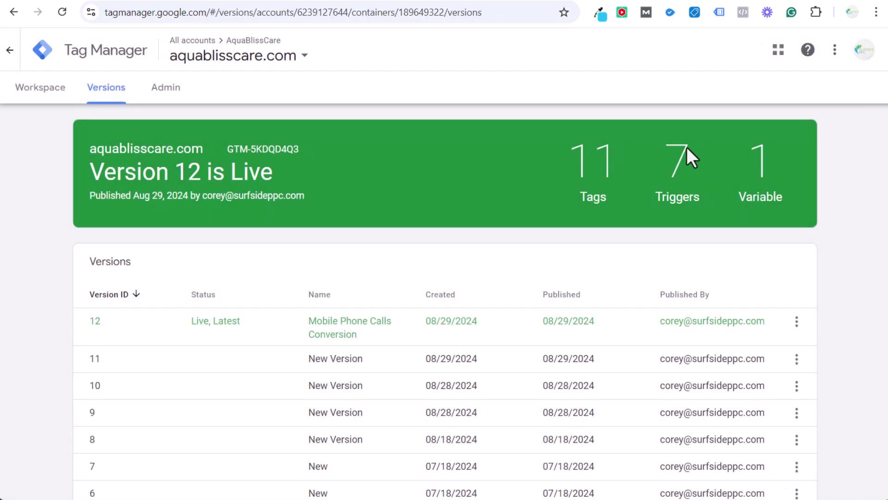
pyautogui.click(40, 89)
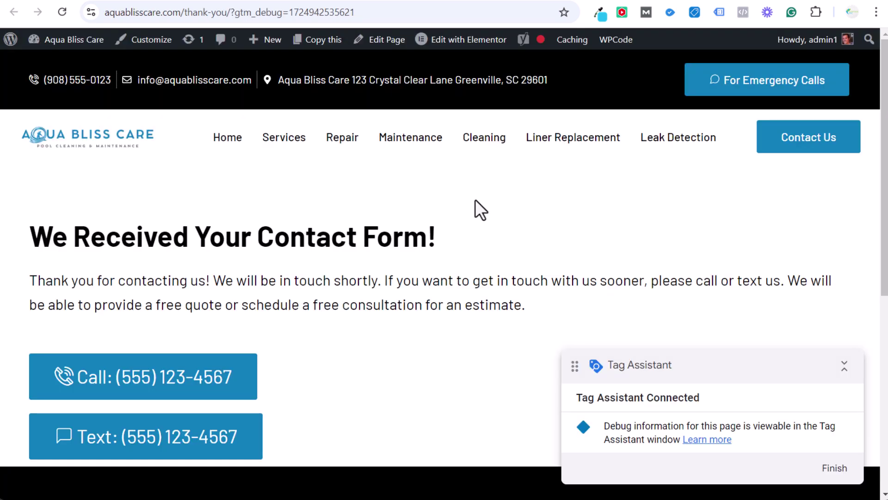
# Show Tags Not Fired in Tag Assistant, click the call link, and check that Mobile Calls fired.
pyautogui.click(423, 1)
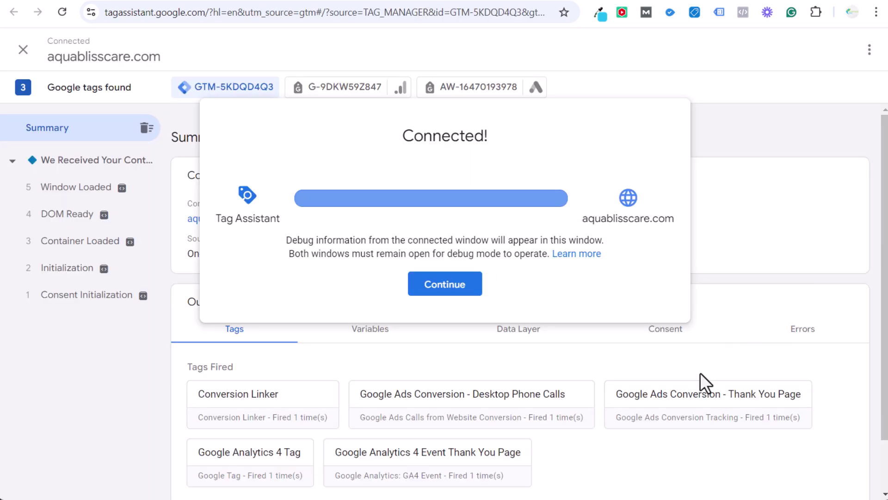
pyautogui.click(441, 283)
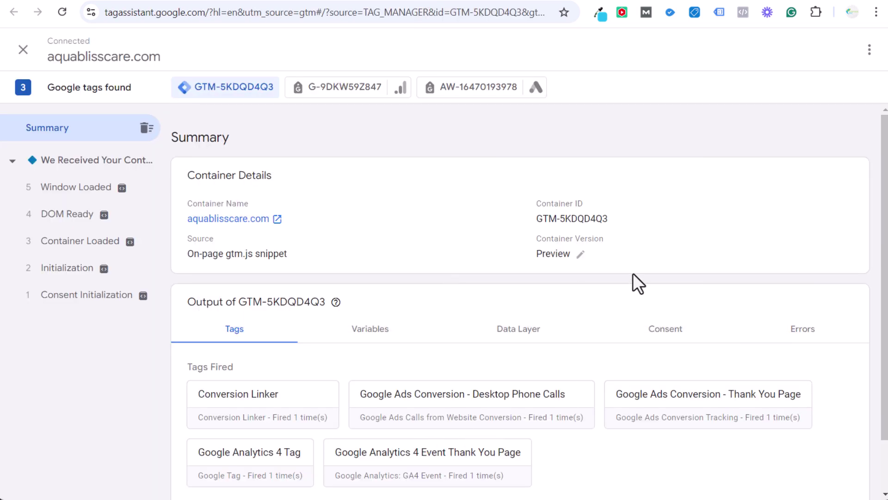
pyautogui.scroll(-2, 629, 282)
pyautogui.click(284, 450)
pyautogui.scroll(-2, 565, 373)
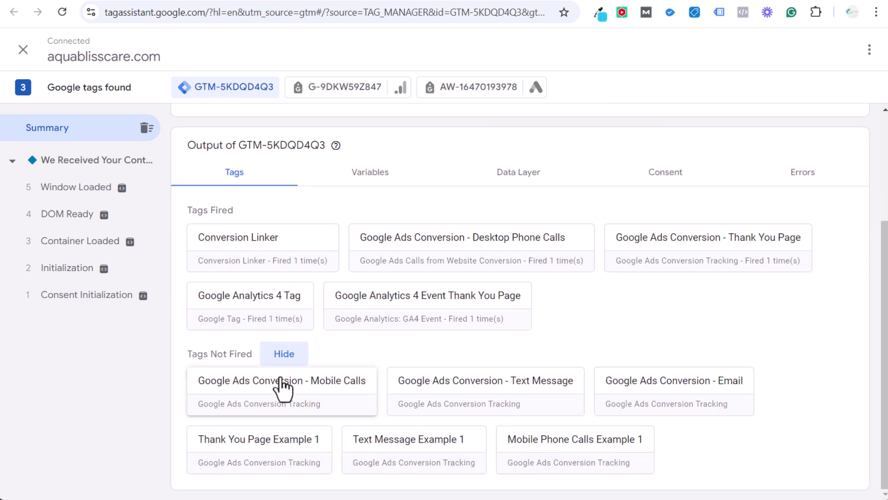
pyautogui.click(497, 2)
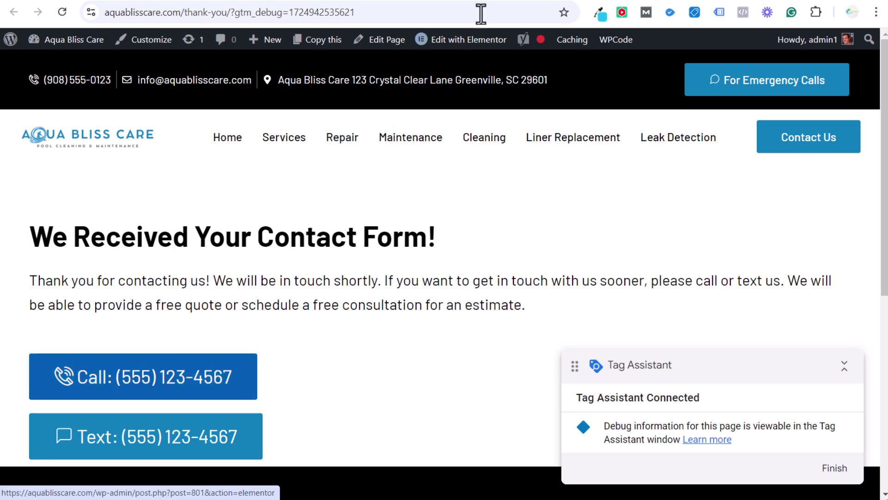
pyautogui.click(415, 1)
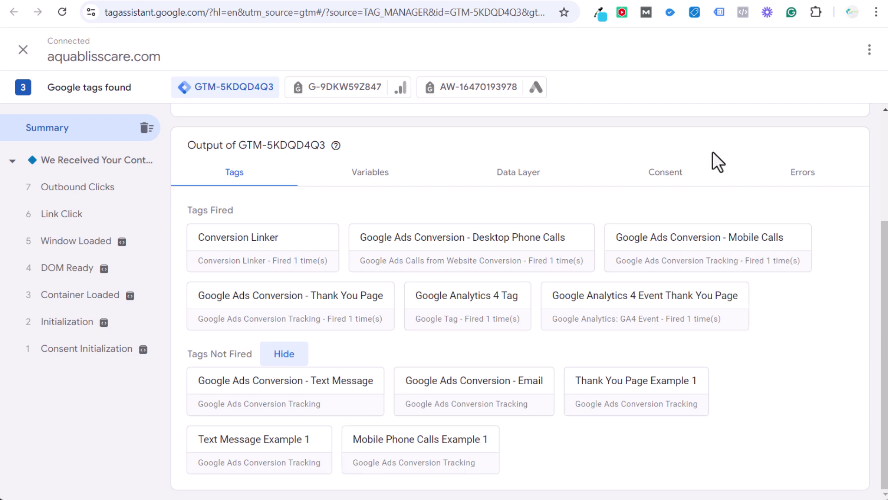
# Complete the Mobile Phone Calls Example 1 conversion action setup.
pyautogui.click(141, 1)
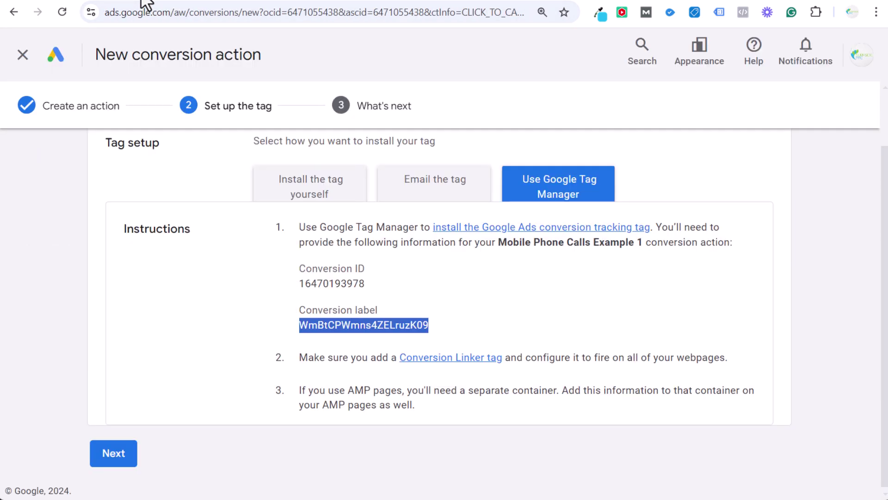
pyautogui.click(113, 471)
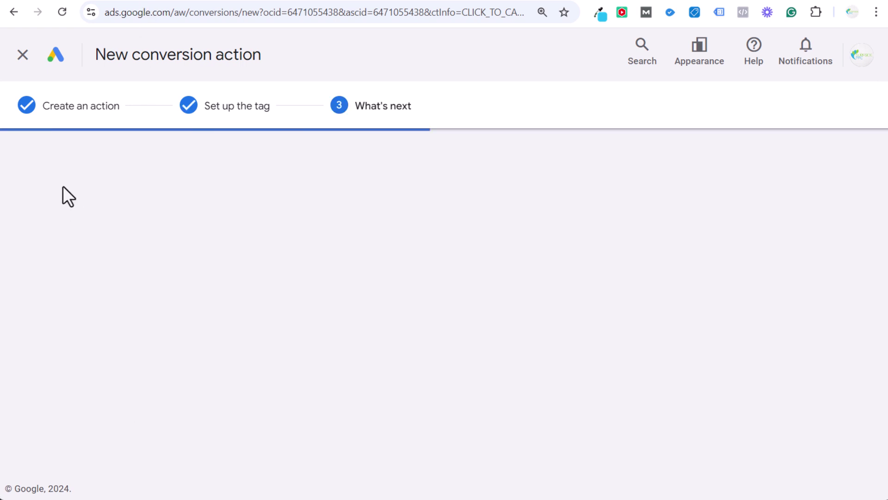
pyautogui.click(115, 479)
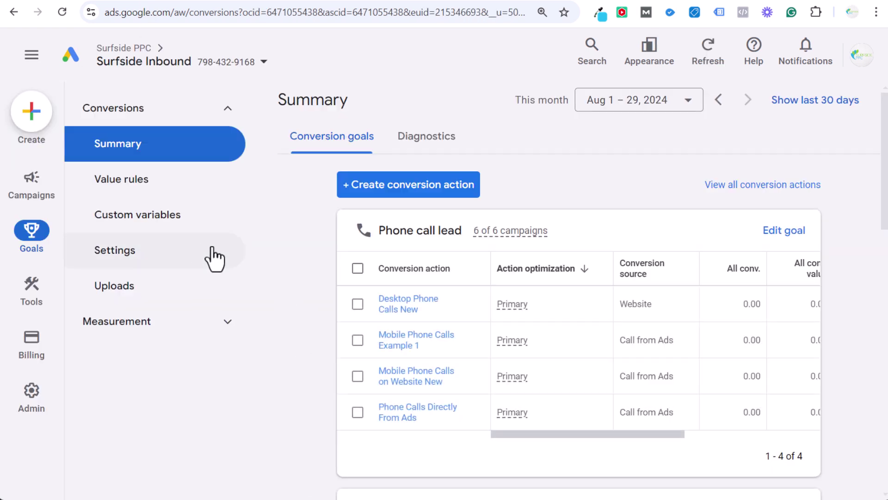
# Open the search campaign's settings from the Campaigns list.
pyautogui.moveTo(23, 198)
pyautogui.click(167, 224)
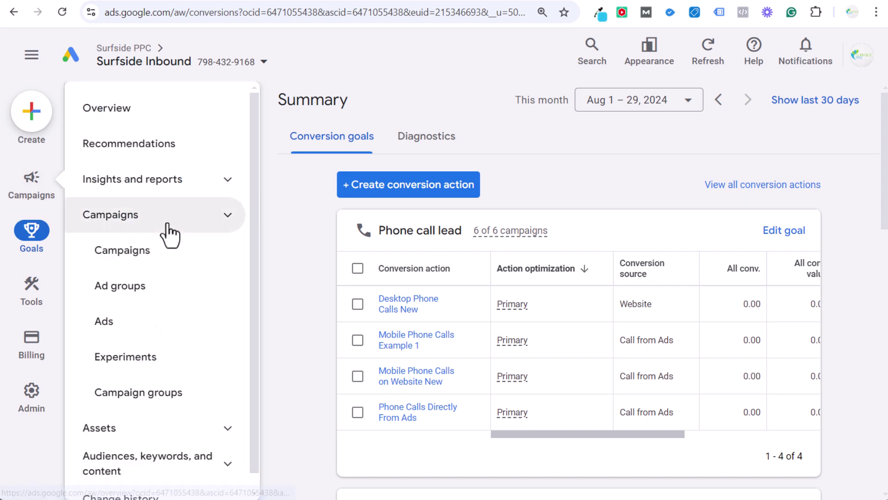
pyautogui.click(159, 262)
pyautogui.scroll(-5, 440, 277)
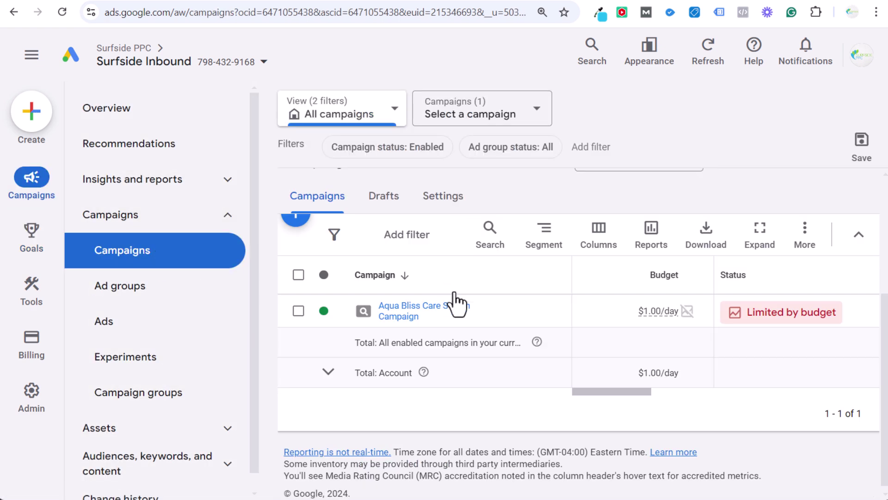
pyautogui.click(550, 311)
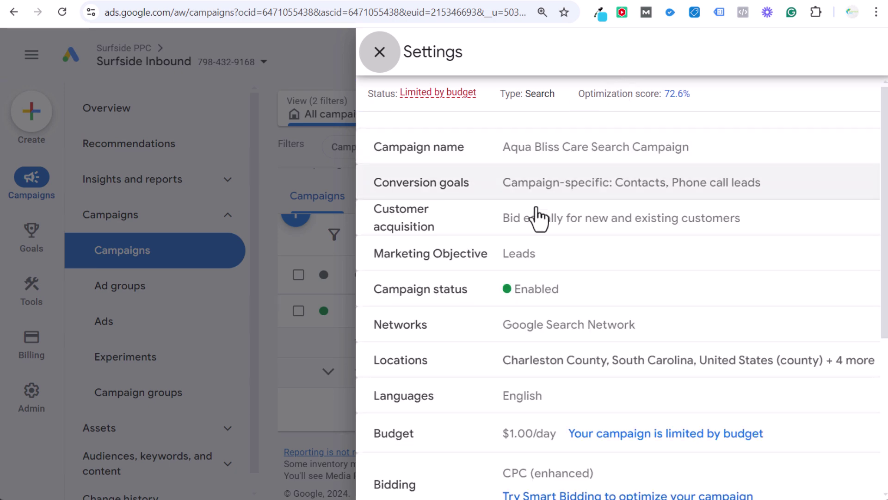
# Keep campaign-specific conversion goals and confirm Phone call leads includes the $1.00 Call from Ads action.
pyautogui.click(535, 257)
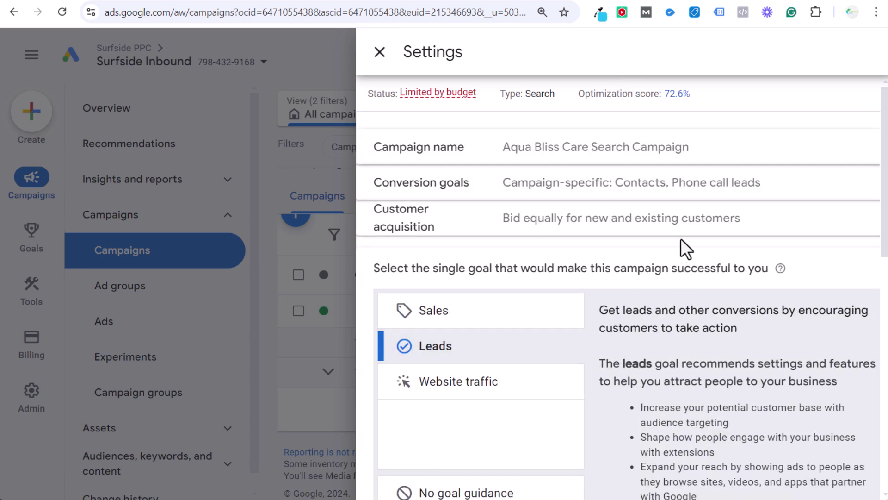
pyautogui.click(668, 189)
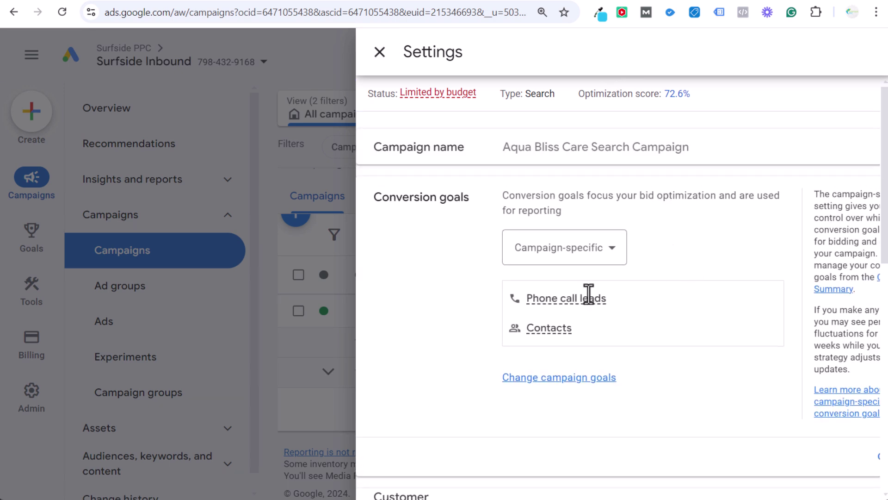
pyautogui.click(606, 255)
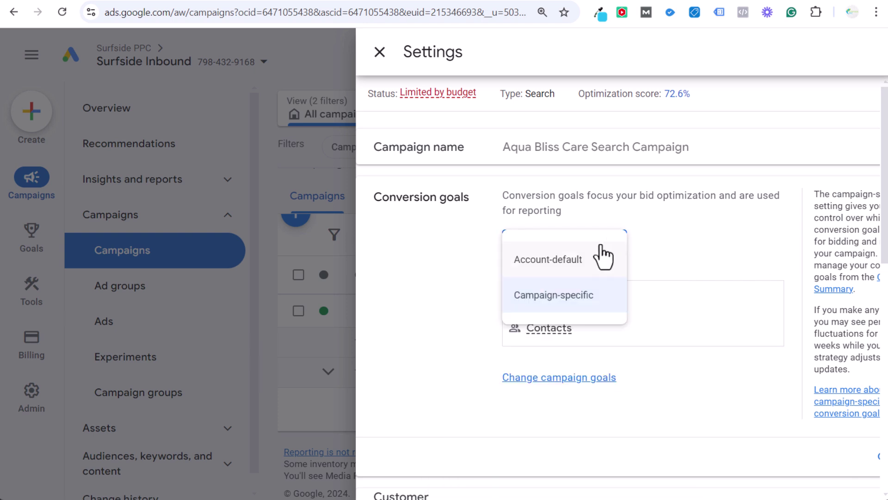
pyautogui.click(578, 299)
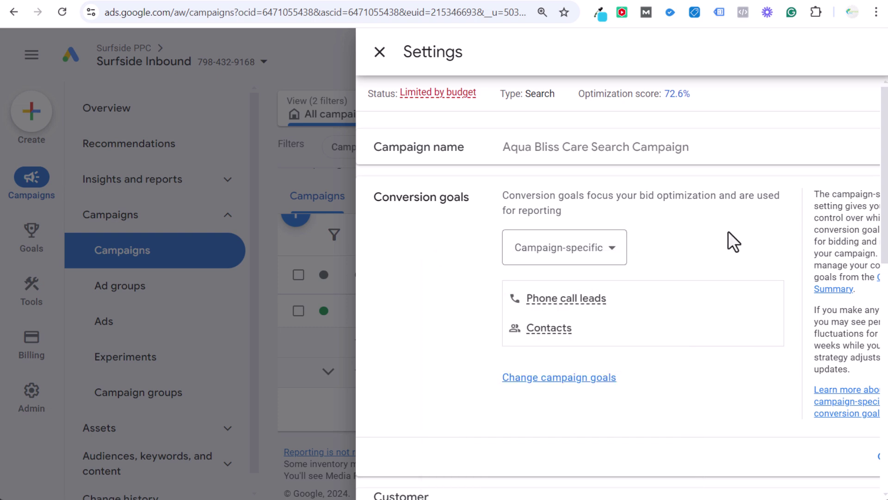
pyautogui.moveTo(584, 301)
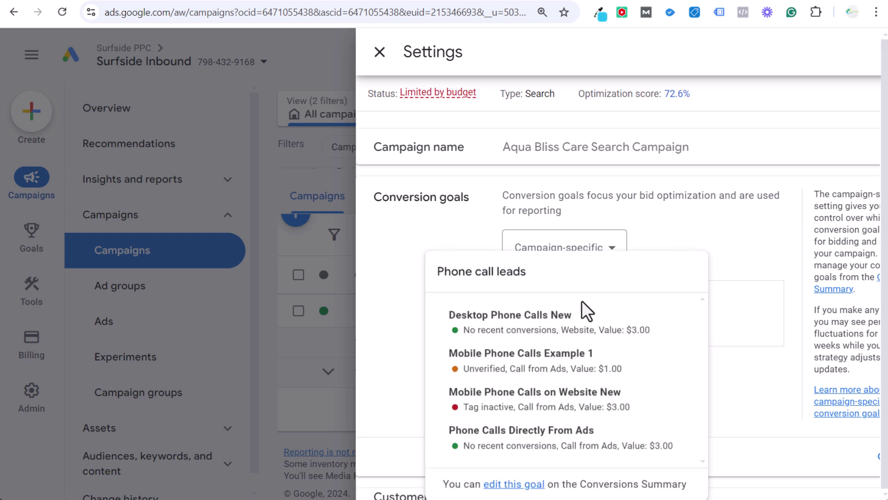
pyautogui.moveTo(456, 314); pyautogui.dragTo(447, 370)
pyautogui.click(640, 373)
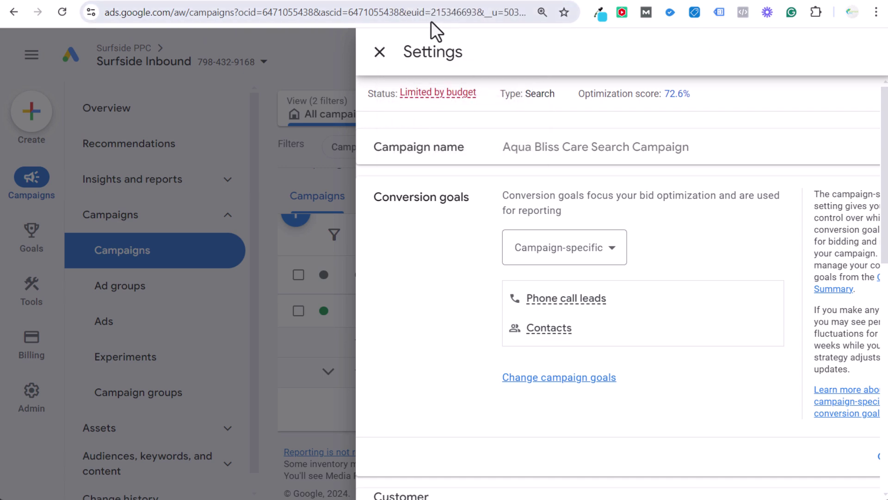
pyautogui.click(441, 1)
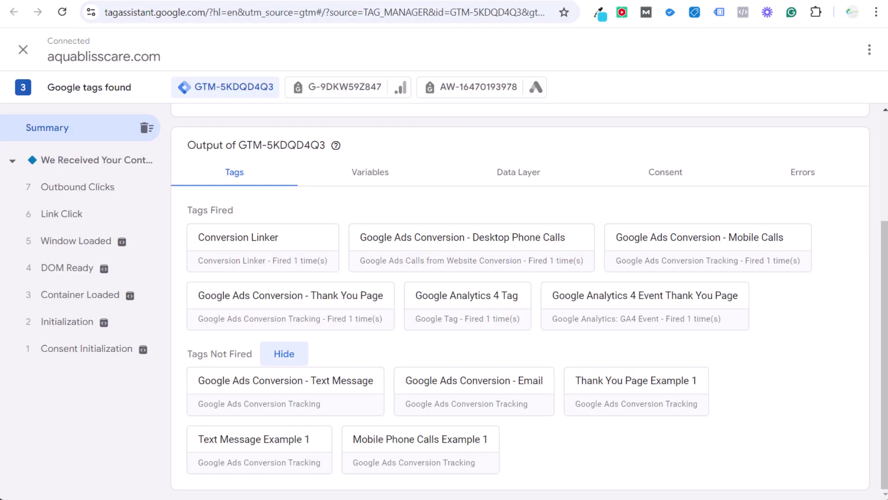
# Return to Google Ads and close the search campaign's settings panel.
pyautogui.click(393, 1)
pyautogui.click(382, 55)
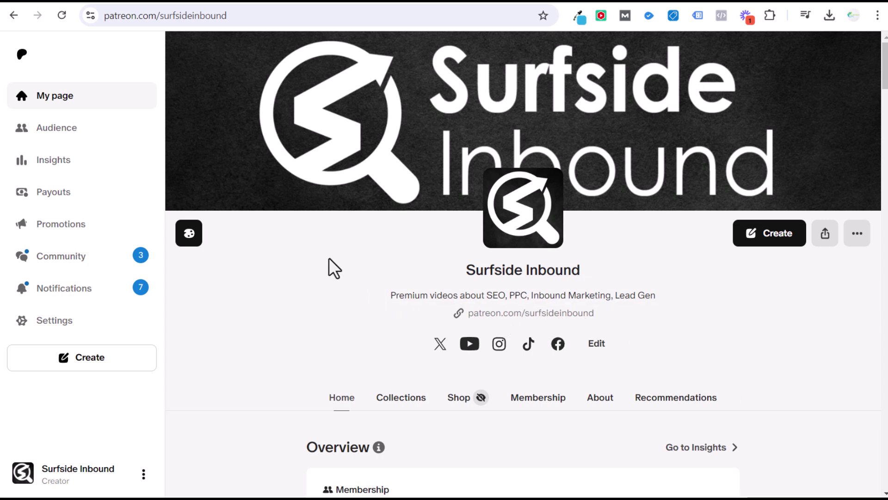
# Switch between the Patreon creator page and the Surfside Inbound Marketing Course 2024 video, ending on the video.
pyautogui.click(298, 7)
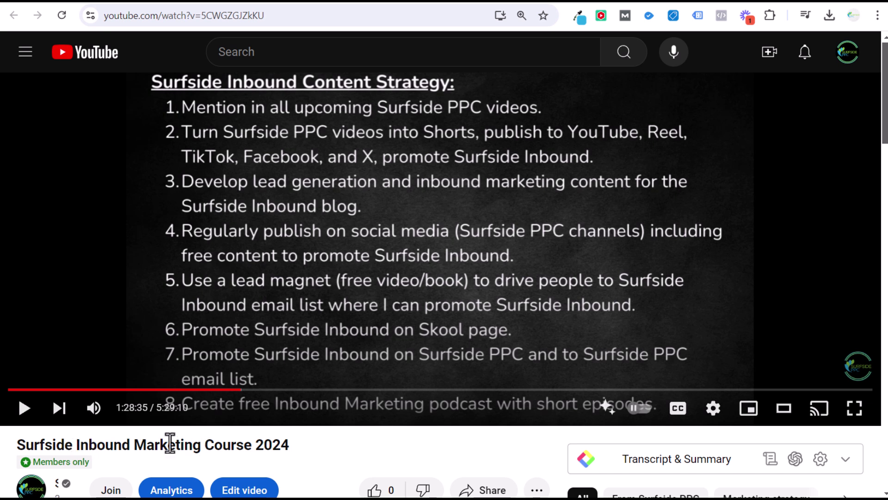
pyautogui.click(332, 5)
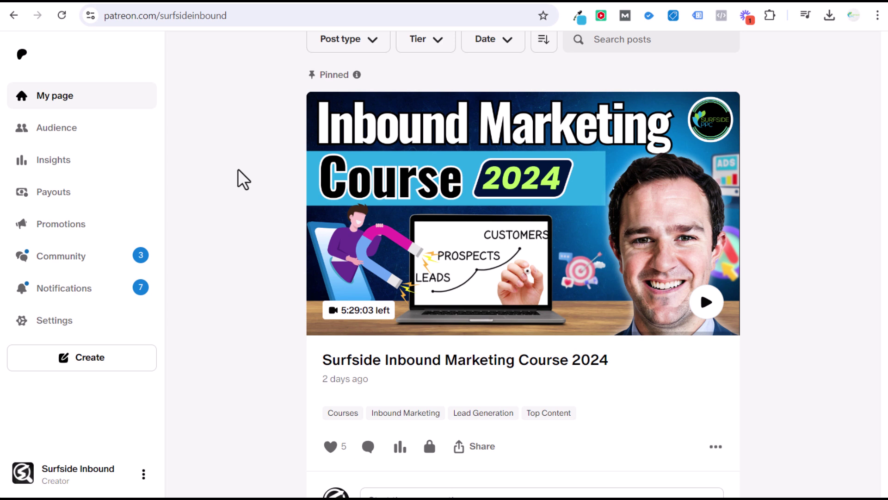
pyautogui.click(301, 5)
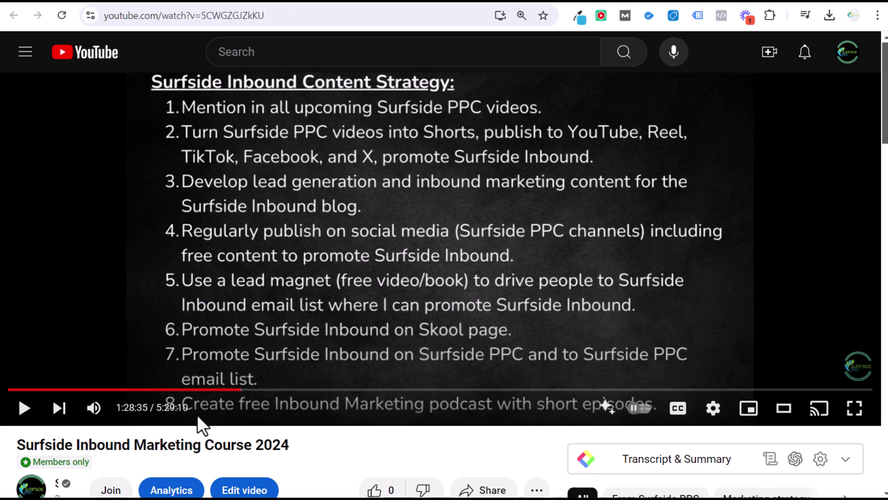